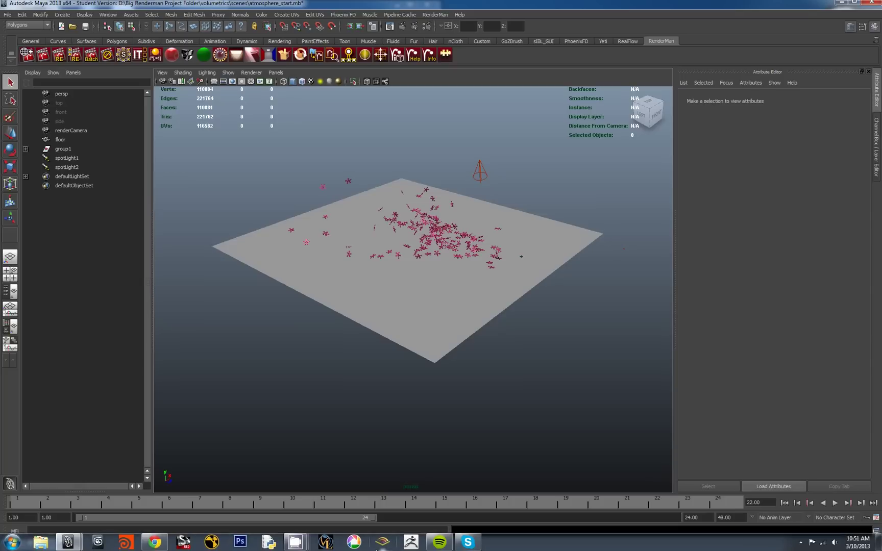
Switch to Chrome and view the atmospheric perspective landscape photo, returning to the Fog and Atmospheric Effects article
click(156, 543)
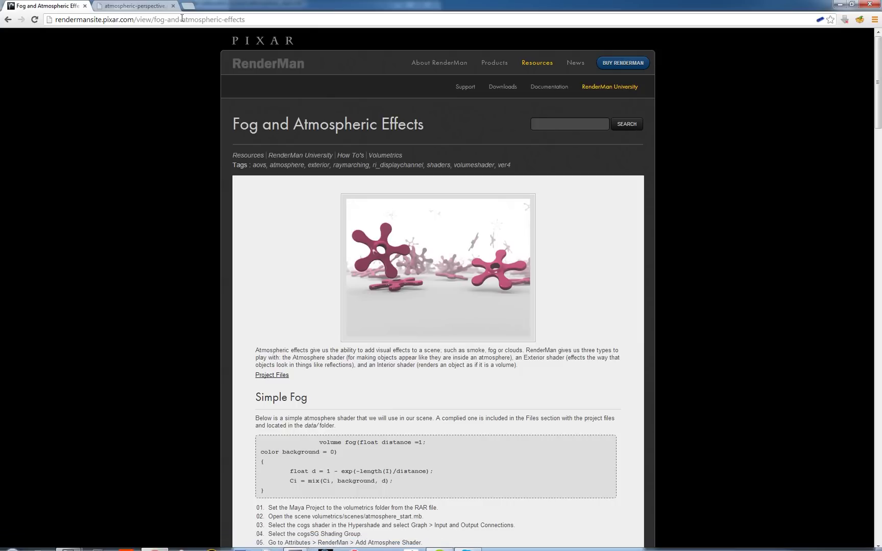
click(137, 5)
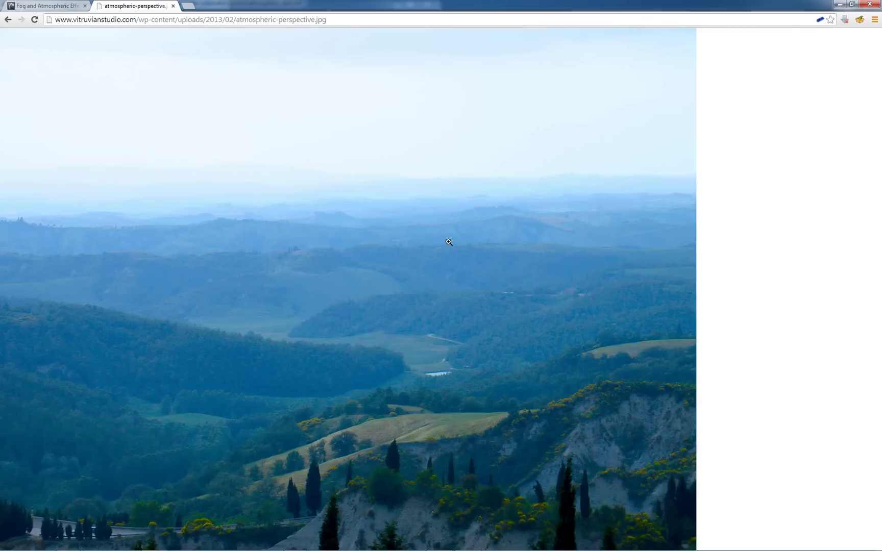
click(54, 7)
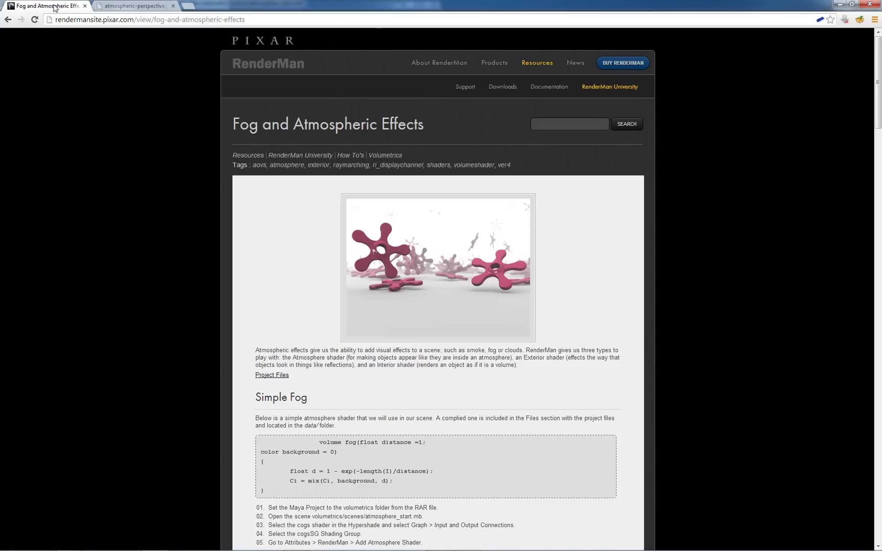
click(7, 20)
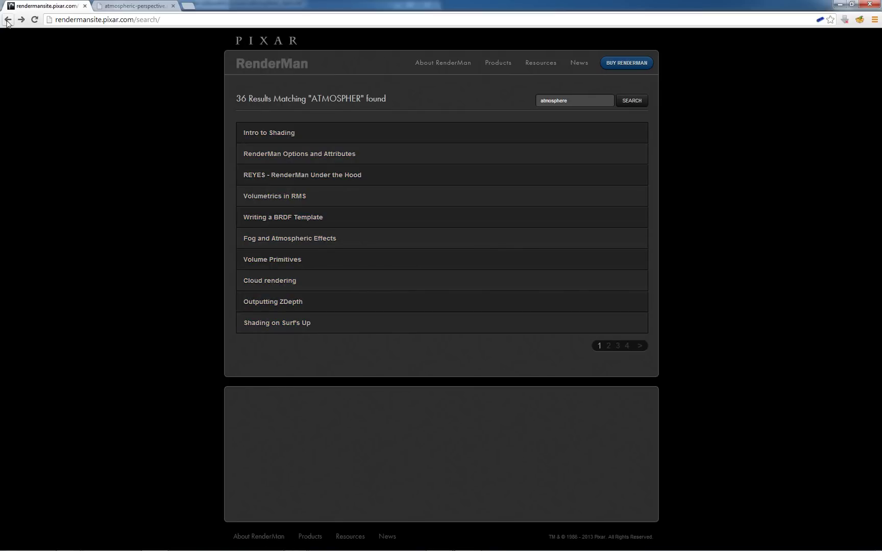
click(8, 20)
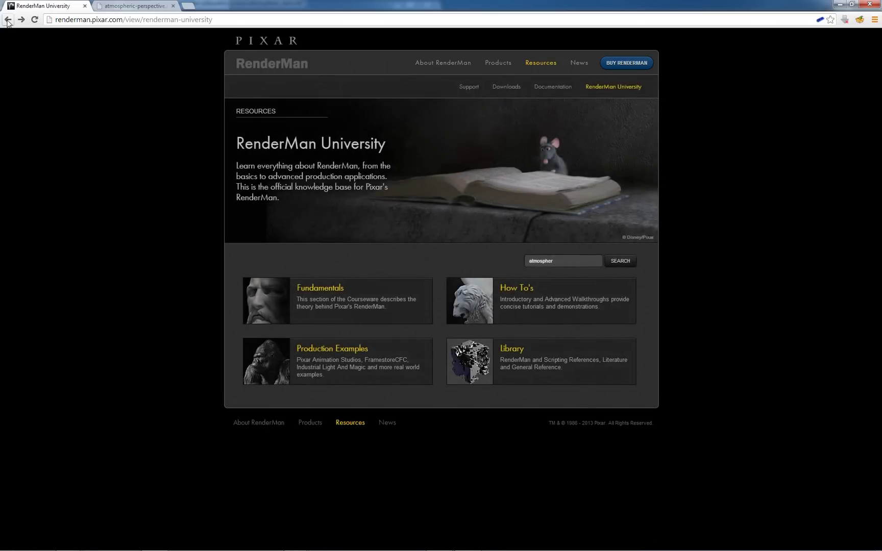
click(559, 261)
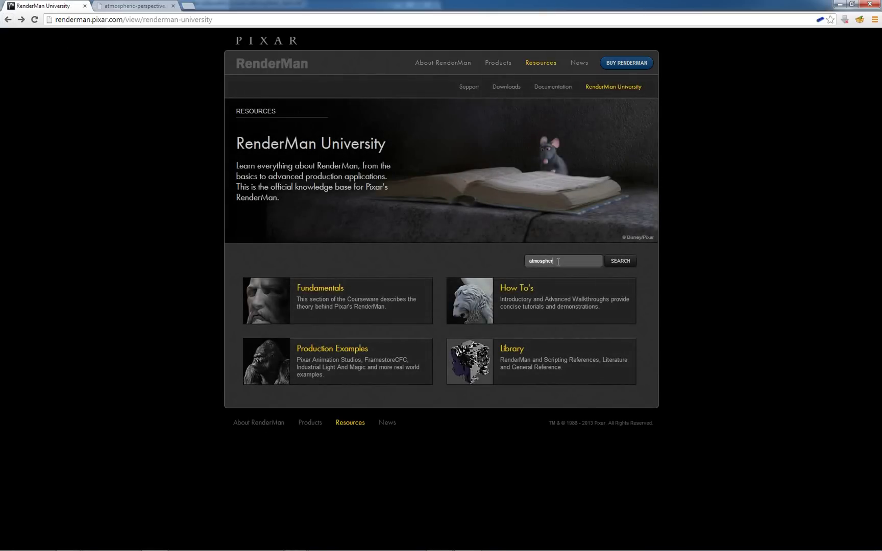
text(e)
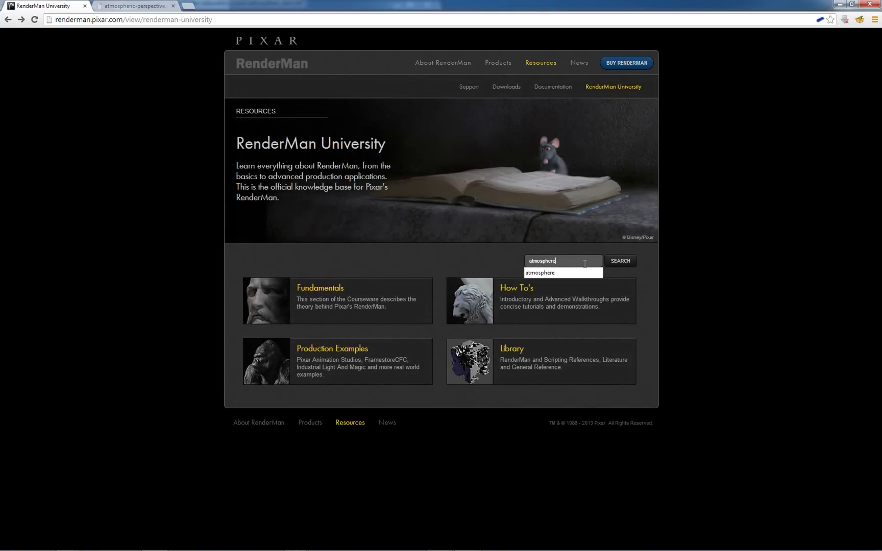
click(498, 258)
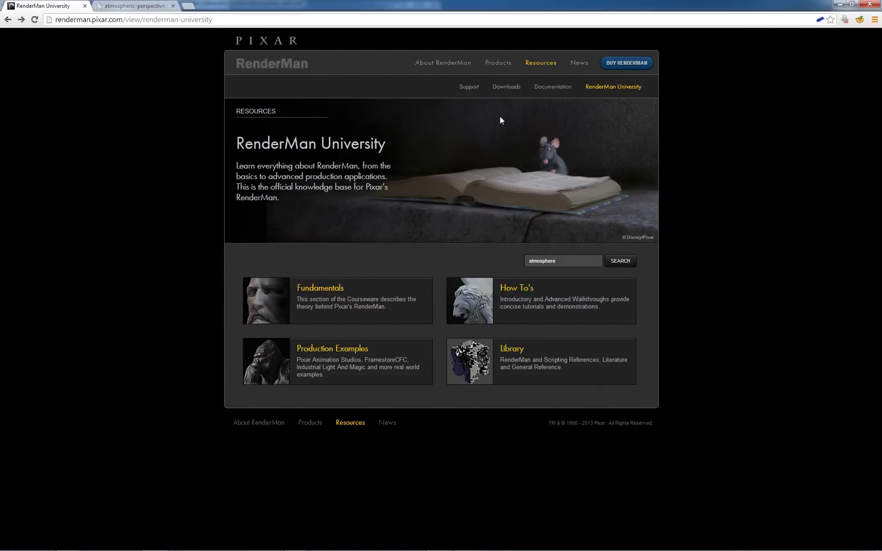
Open RenderMan University from the site's resources, search it for "atmosphere" and open the Fog and Atmospheric Effects article
click(543, 64)
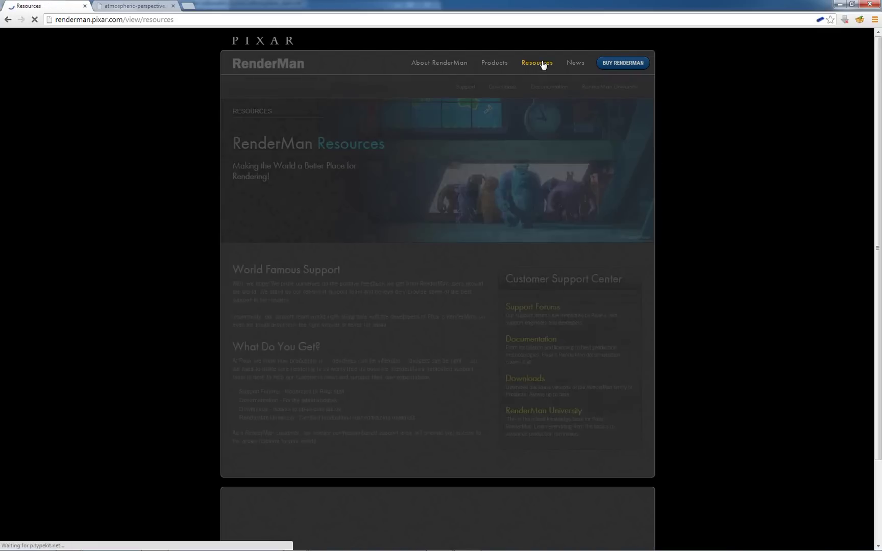
click(606, 88)
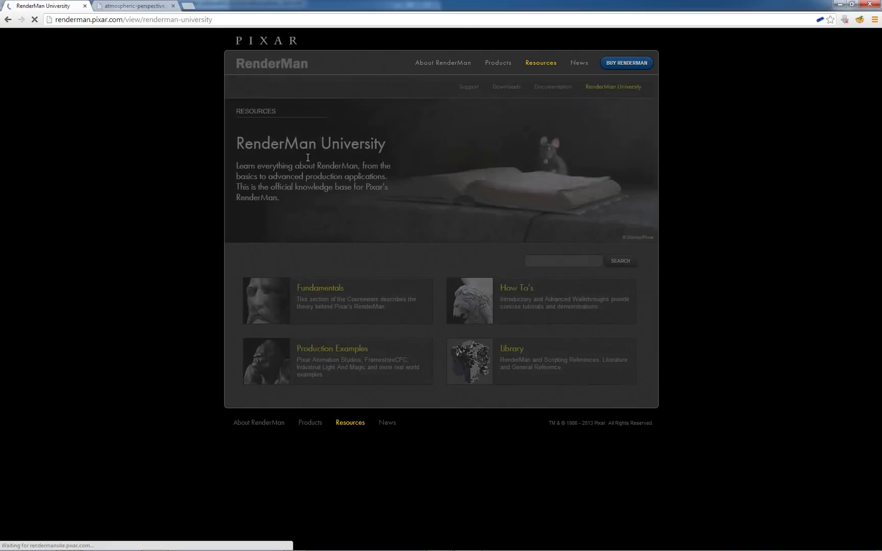
click(558, 262)
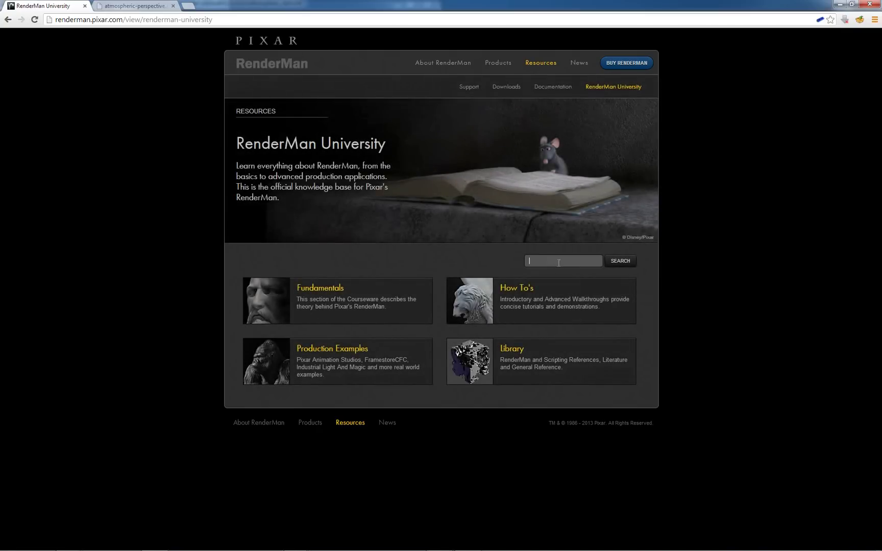
text(atmosphere)
key(Return)
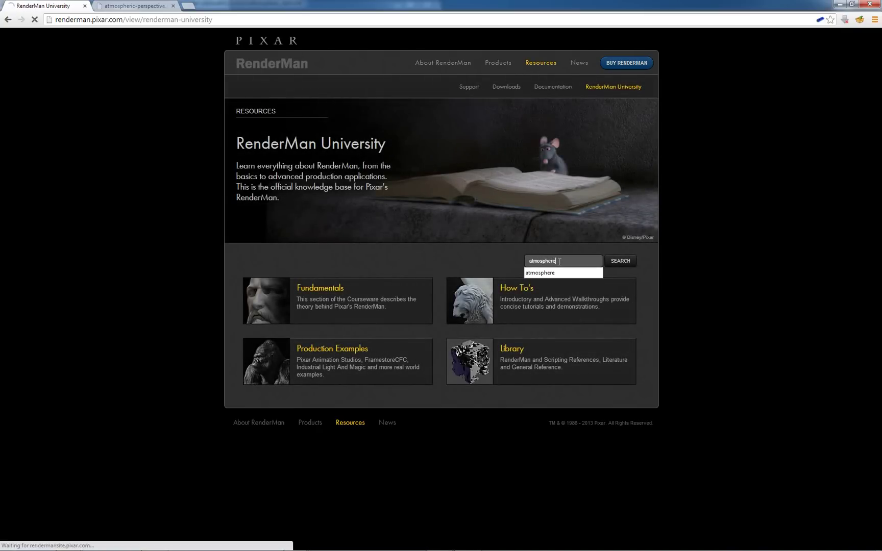
click(324, 133)
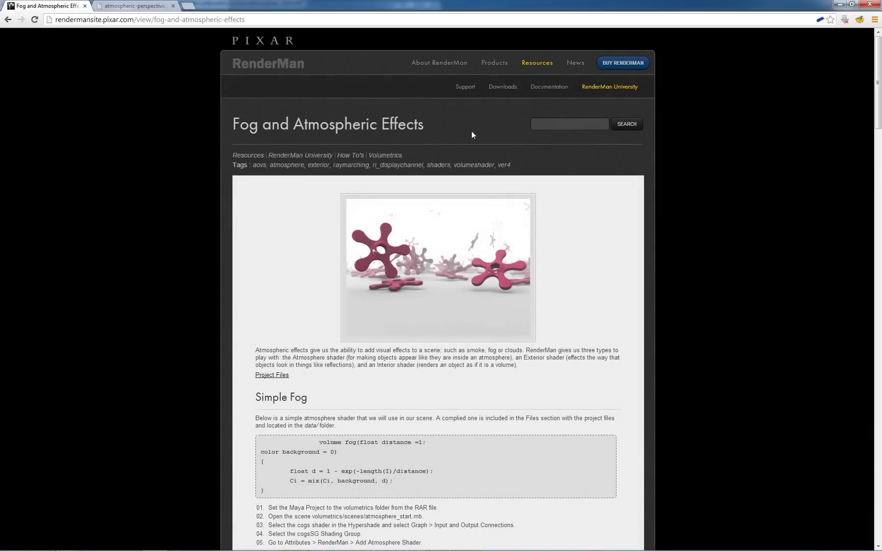
Read through the fog tutorial's instructions down to the project files section, ending back at the article's beginning
scroll(470, 134, down, 2)
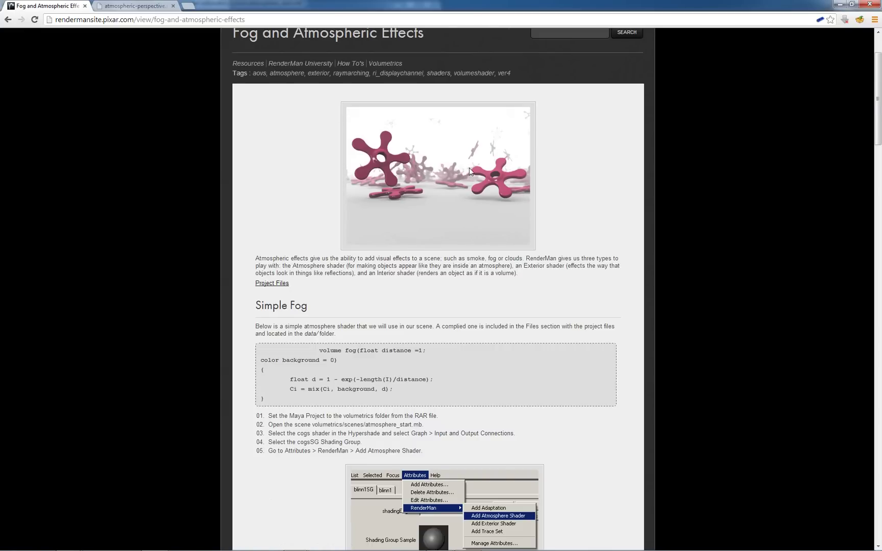
scroll(469, 167, down, 4)
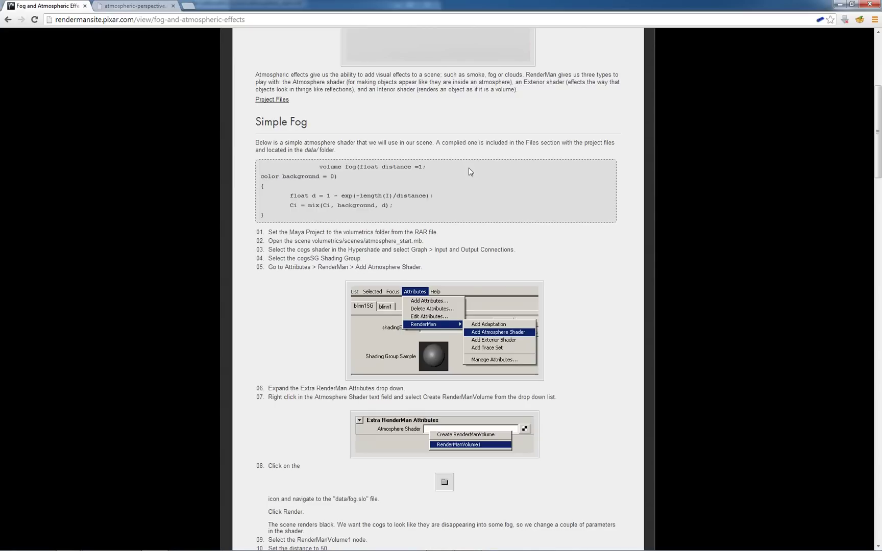
scroll(469, 168, down, 3)
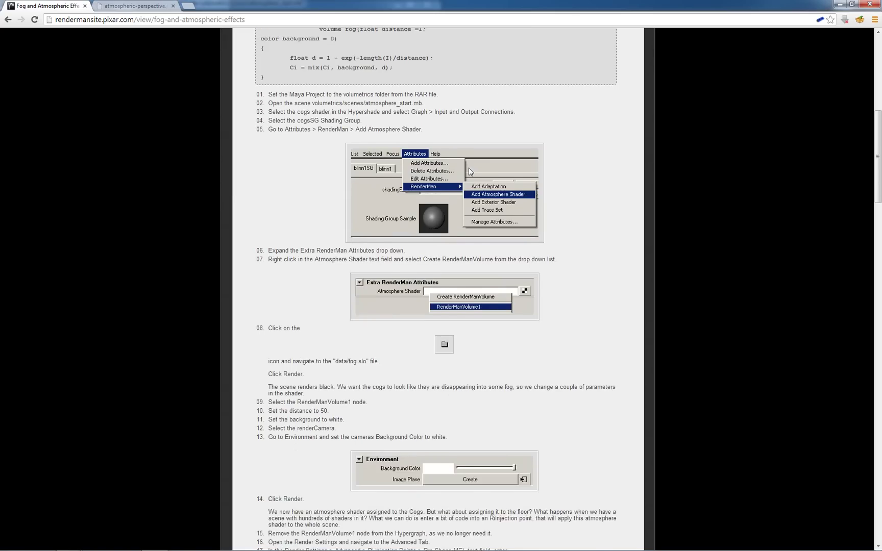
scroll(468, 168, down, 7)
scroll(470, 171, down, 20)
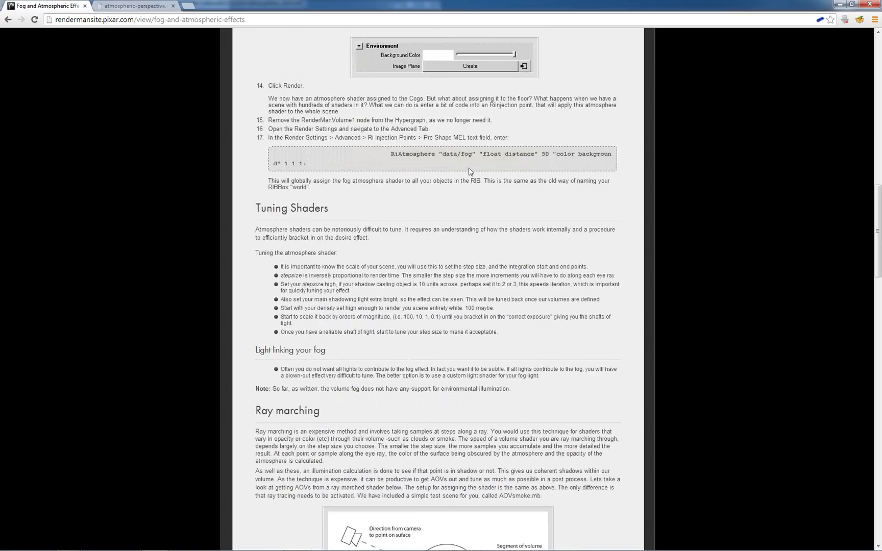
scroll(468, 167, down, 15)
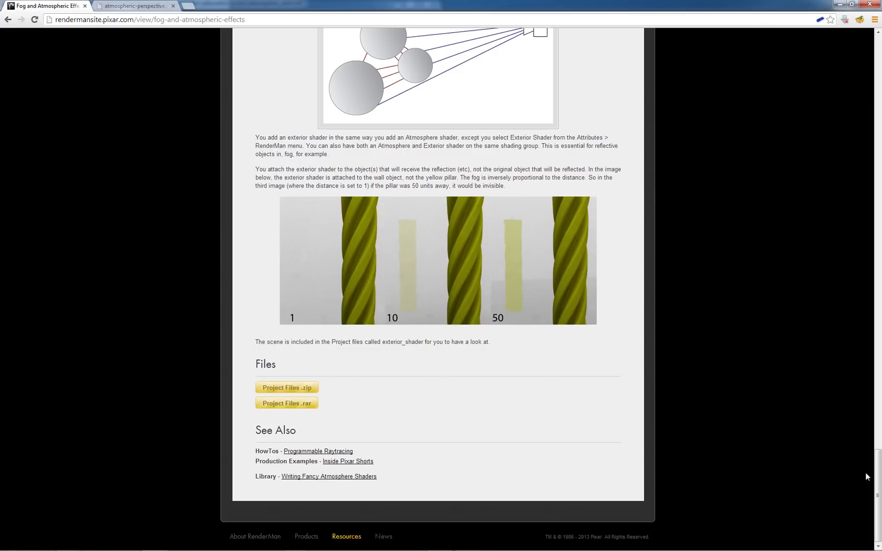
drag(878, 485, 853, 51)
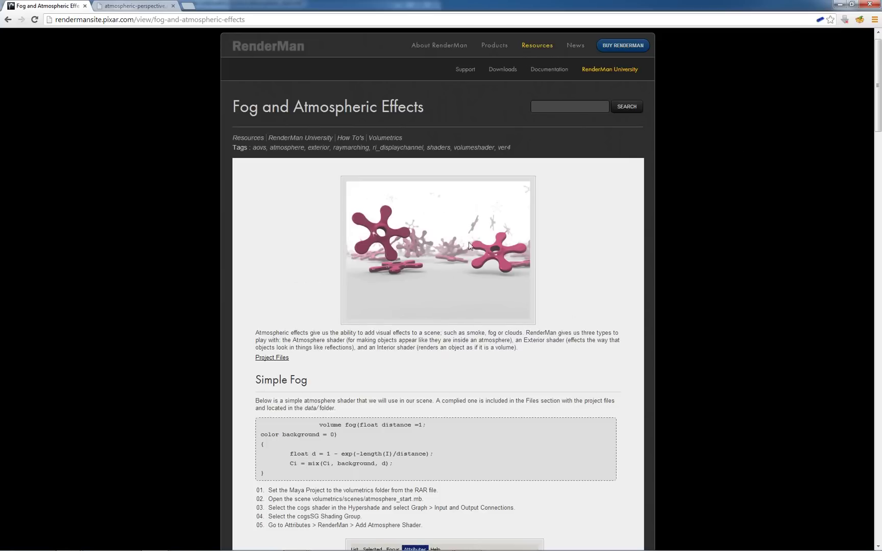
Switch back to Maya and inspect the floor plane and the cogs contained in group1
click(838, 6)
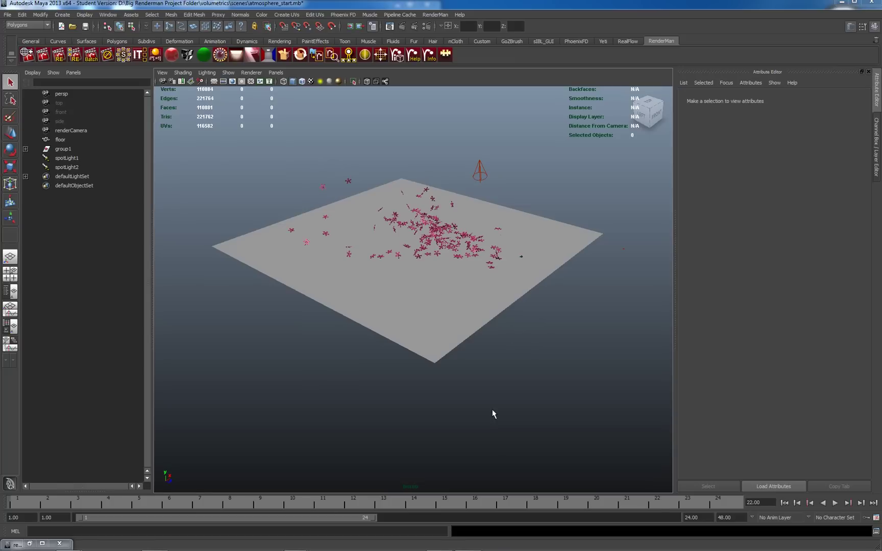
click(271, 250)
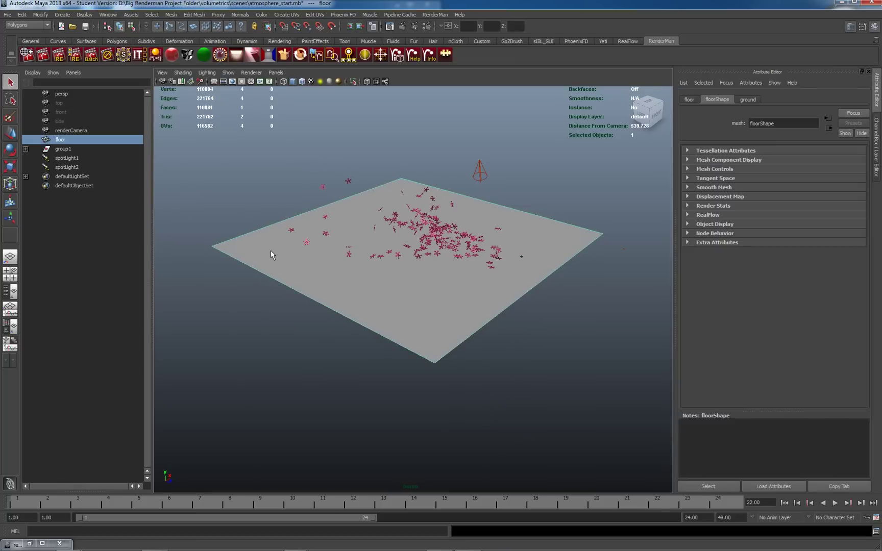
click(25, 148)
click(63, 149)
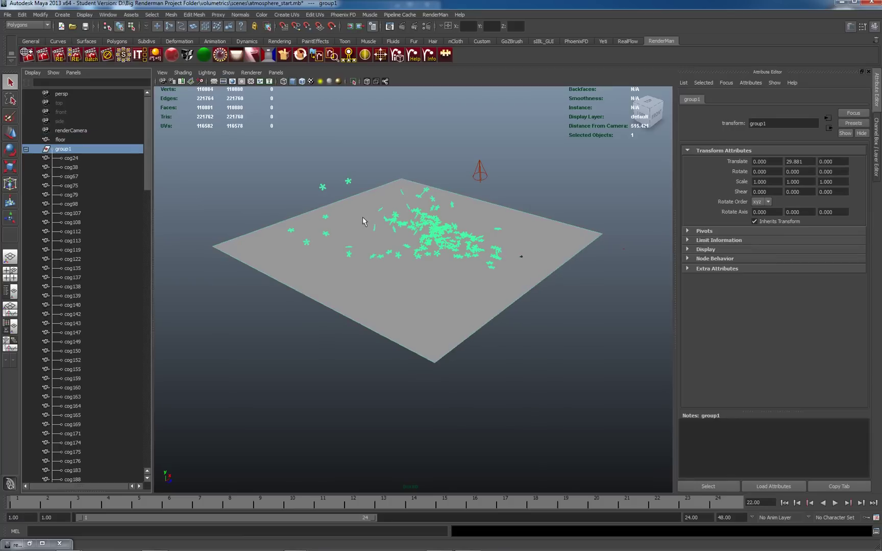
click(25, 150)
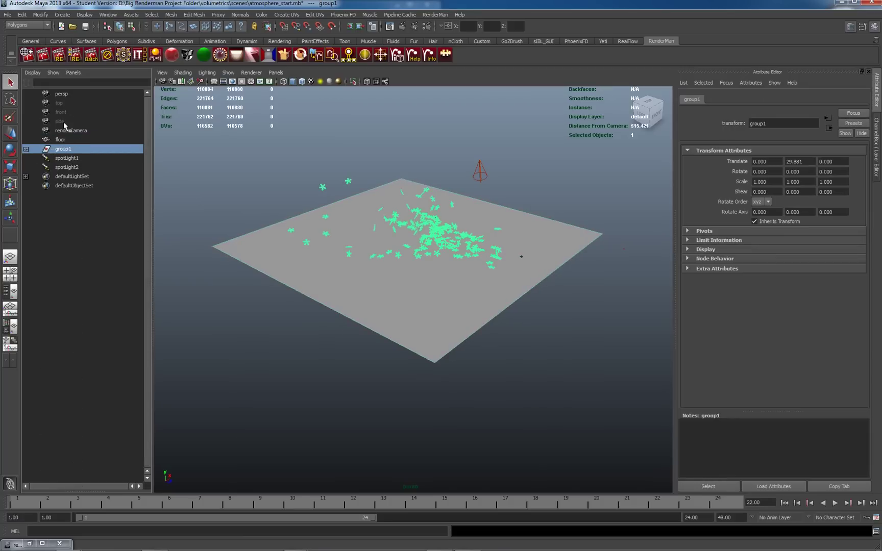
Inspect spotLight1 and spotLight2 in turn, then review which objects belong to group1
click(64, 158)
click(66, 167)
click(69, 160)
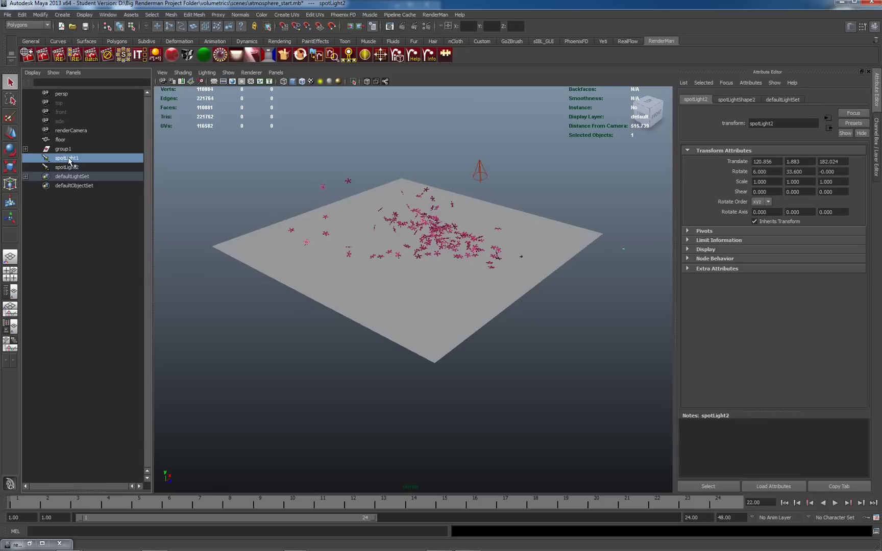
click(67, 168)
click(68, 158)
click(68, 169)
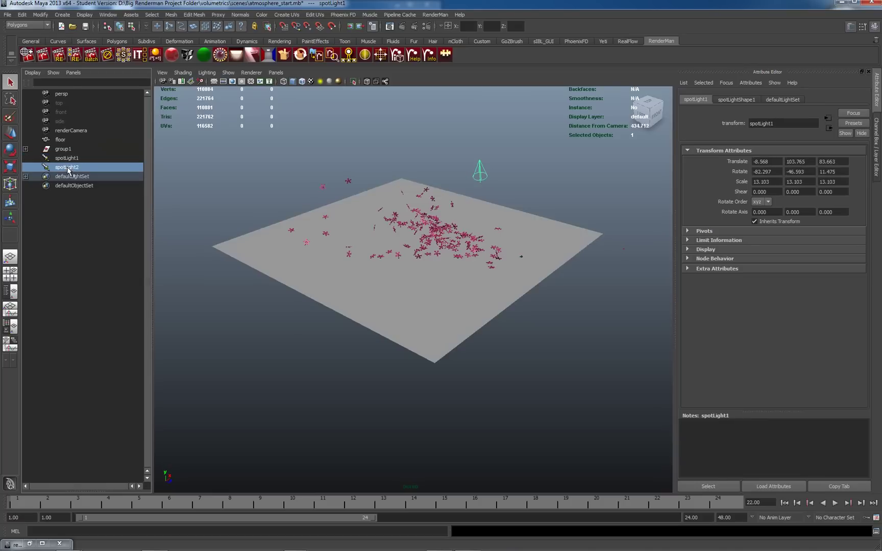
click(65, 149)
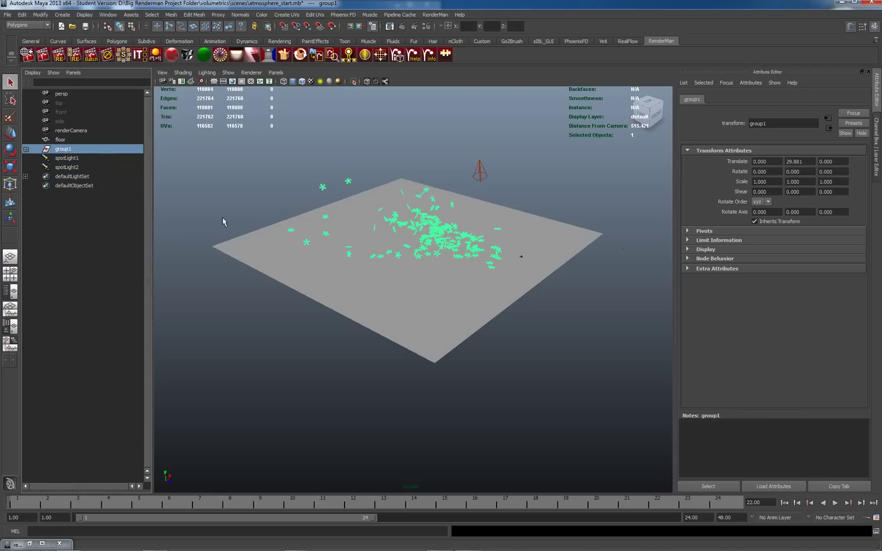
click(218, 188)
Examine the cogs Blinn material on one of the airborne cogs
click(65, 149)
click(348, 181)
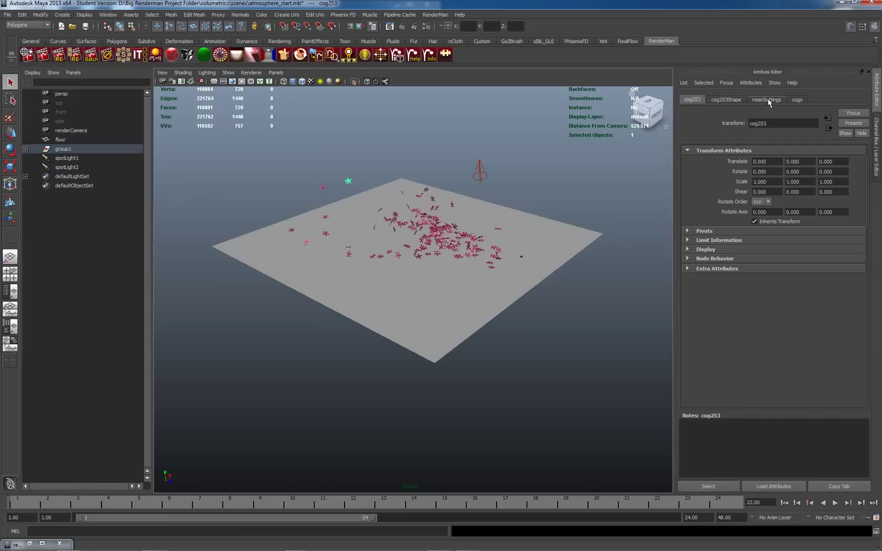
click(795, 99)
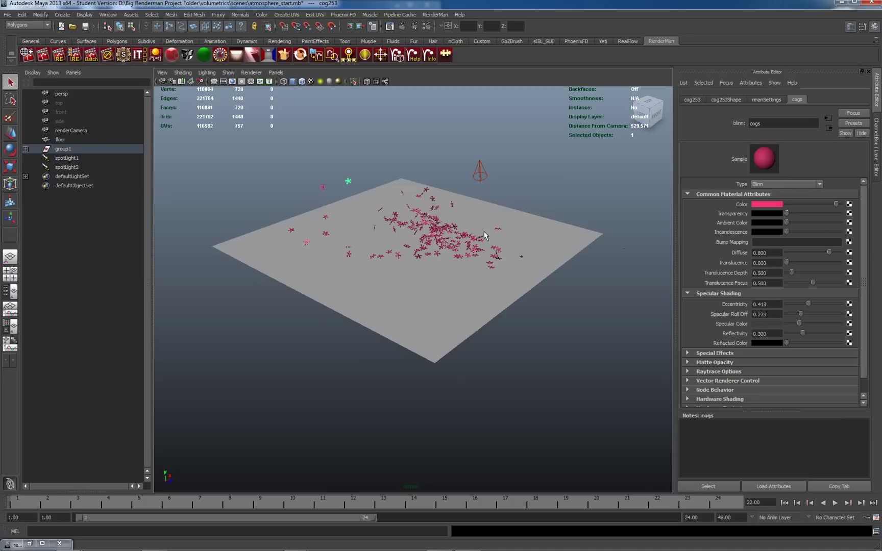
Assign a new RMSMatte shader to the floor plane
click(521, 197)
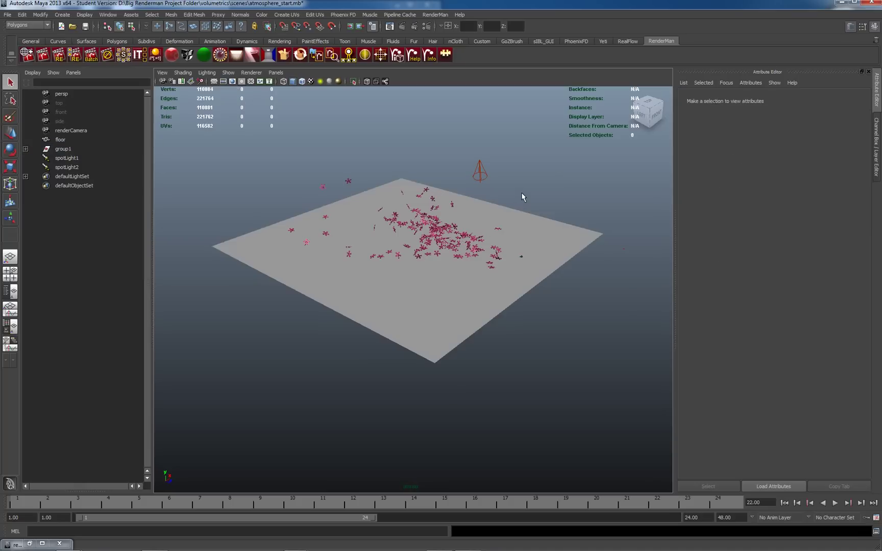
click(429, 295)
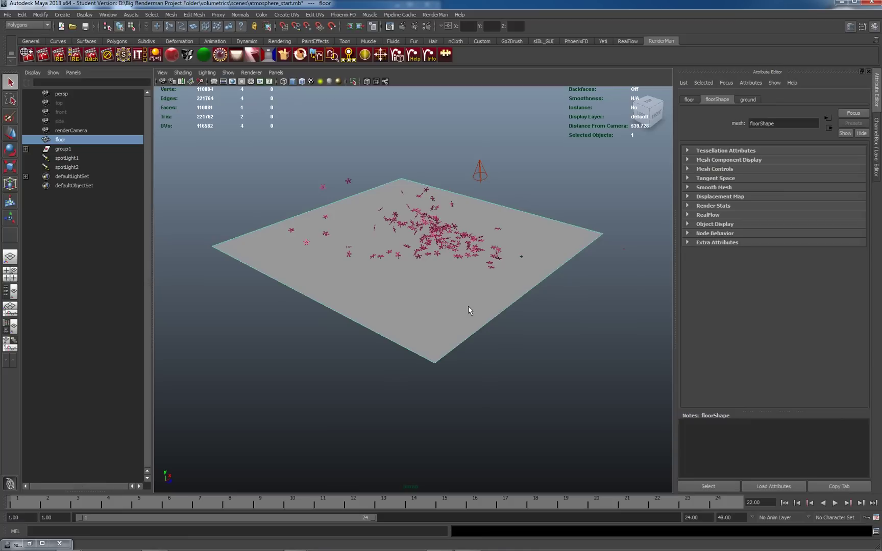
click(205, 56)
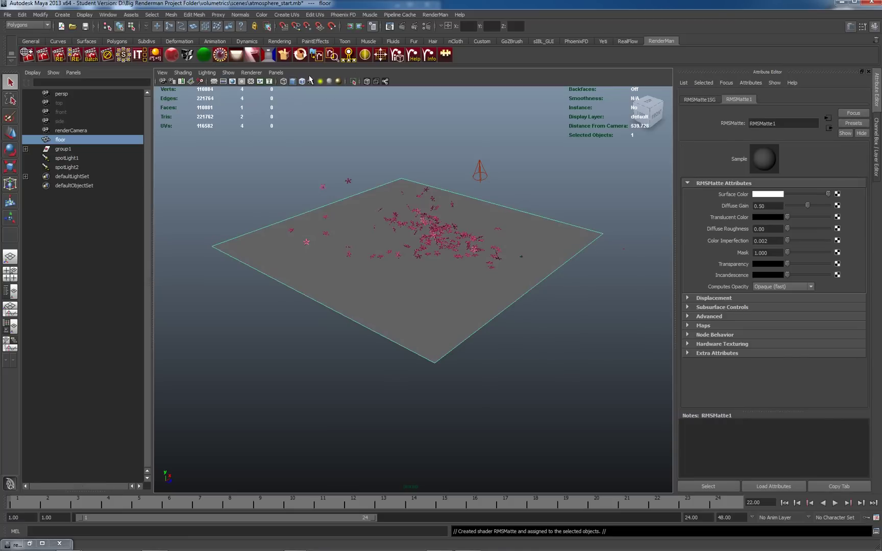
Look through renderCamera in the viewport and render the scene with RenderMan
click(275, 73)
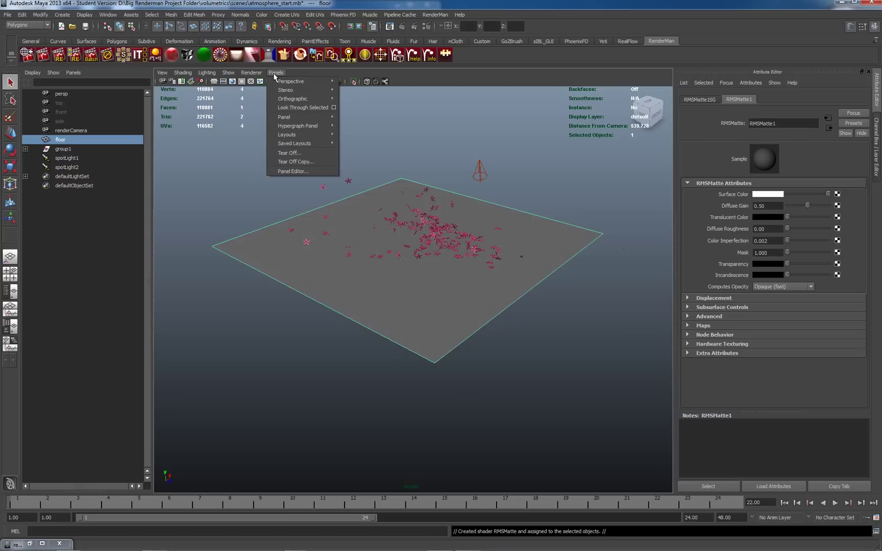
mouse_move(286, 82)
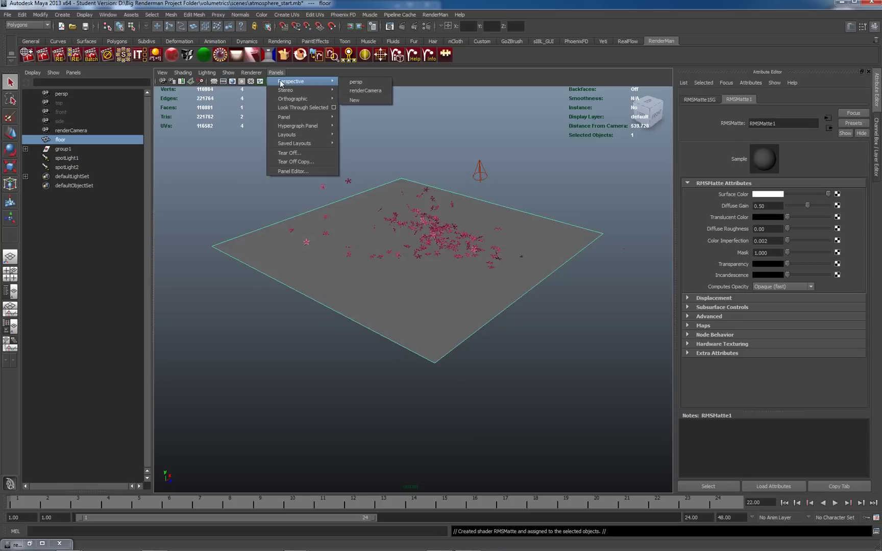
click(362, 91)
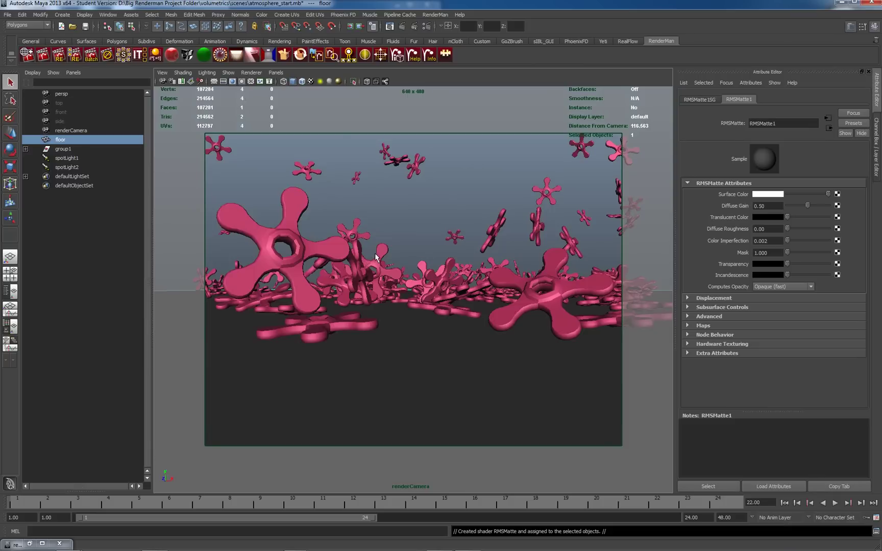
click(74, 56)
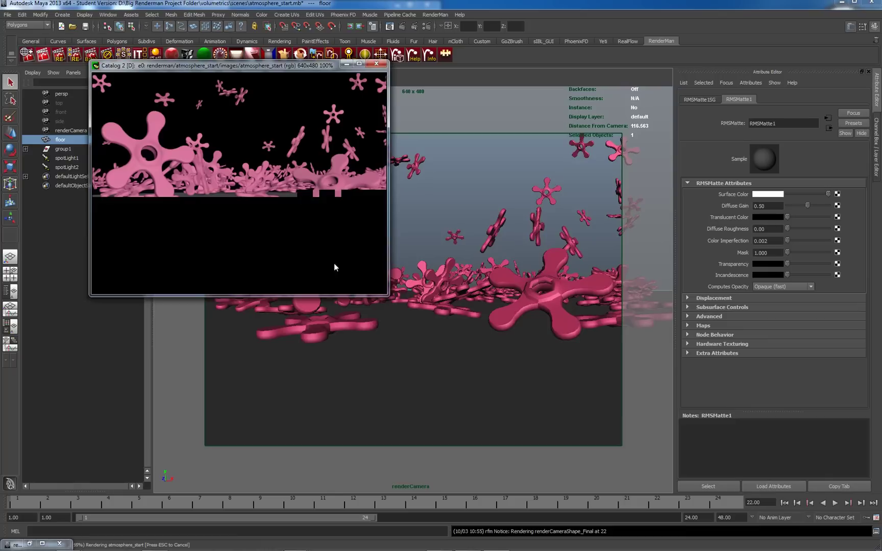
Toggle Always on Top for the rendered image window and reposition it over the outliner and viewport
right_click(231, 154)
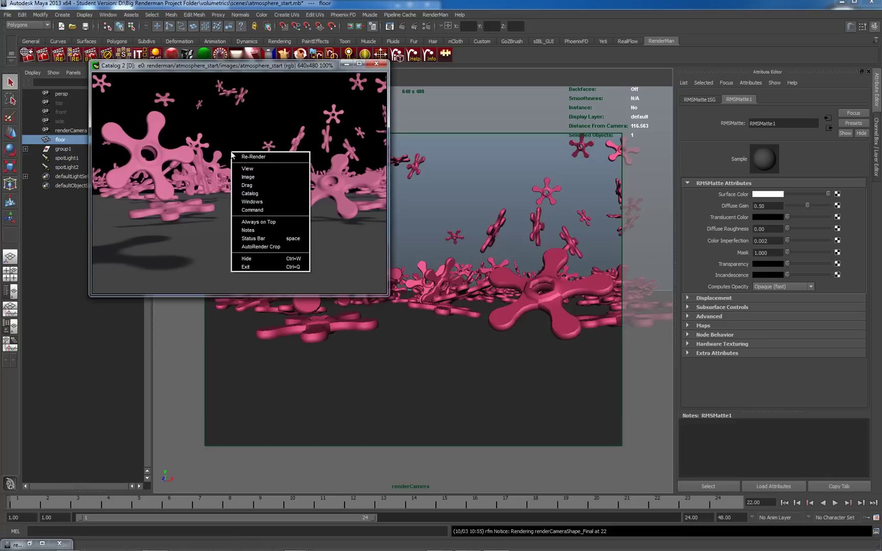
click(264, 223)
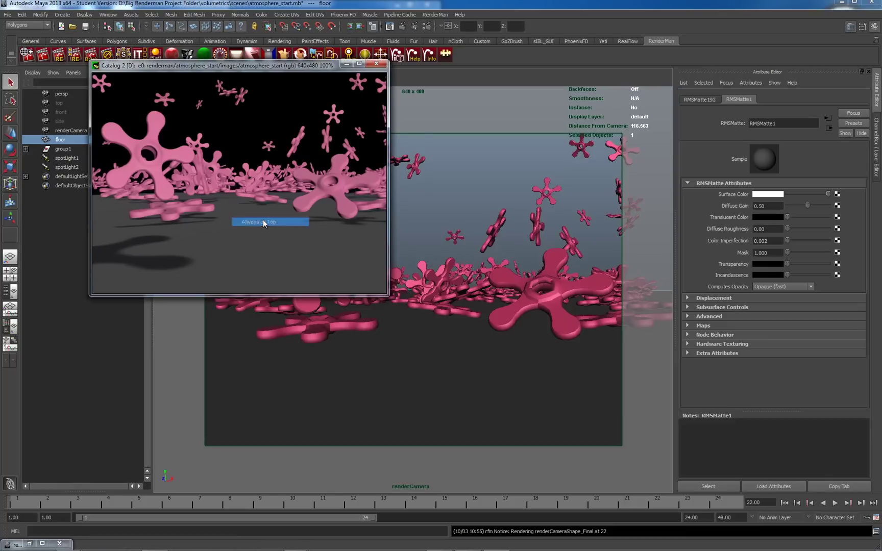
right_click(241, 165)
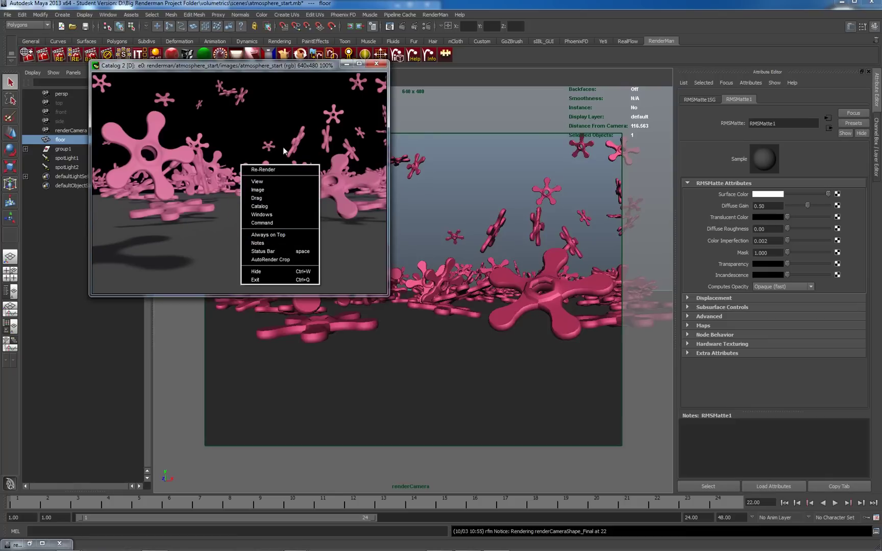
click(262, 65)
drag(262, 64, 287, 140)
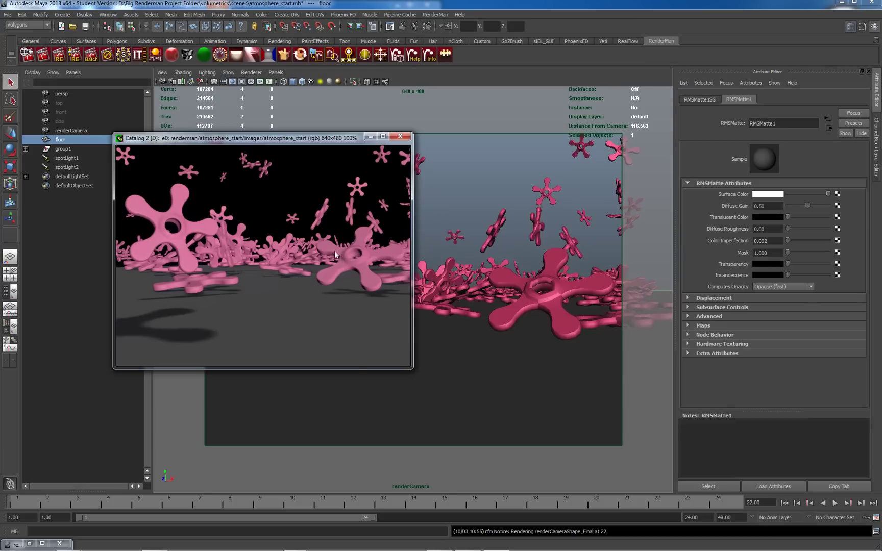
drag(221, 141, 159, 122)
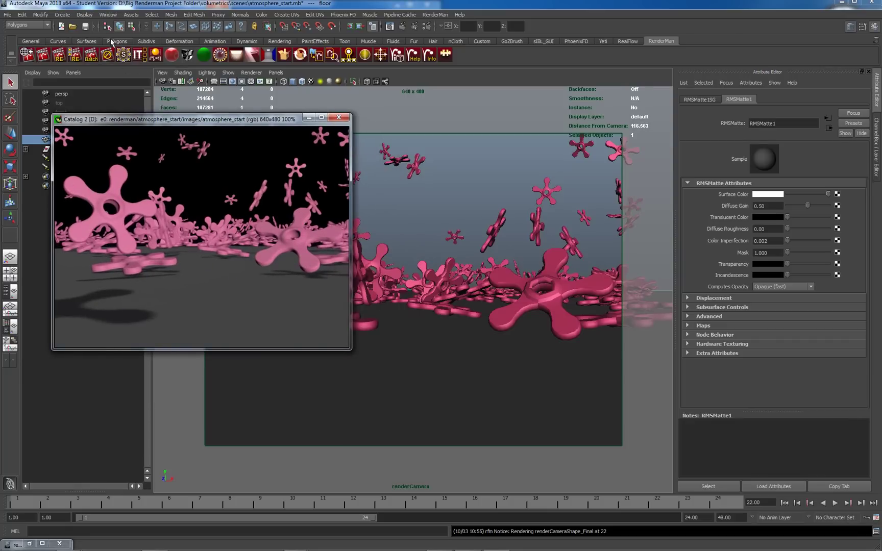
Minimize the rendered image and create a polygon pyramid near the front corner of the floor plane in the perspective view
click(117, 42)
click(125, 55)
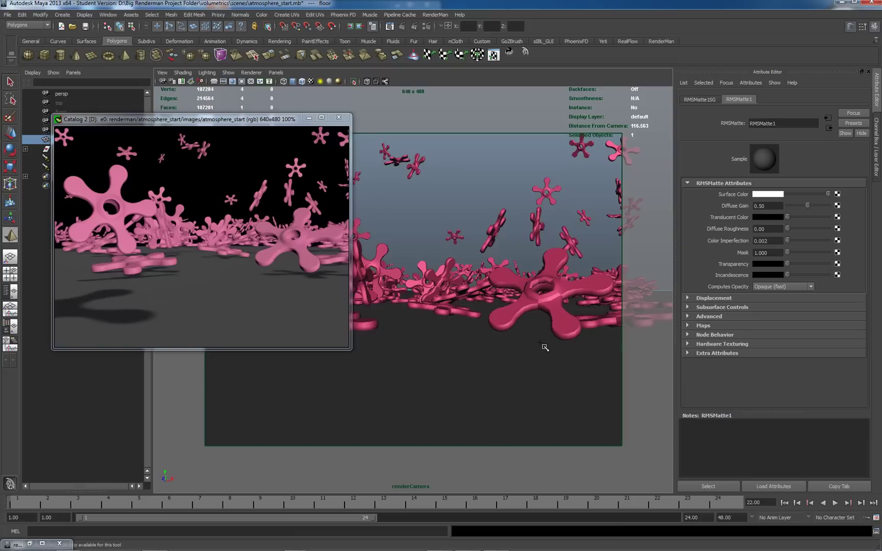
click(309, 117)
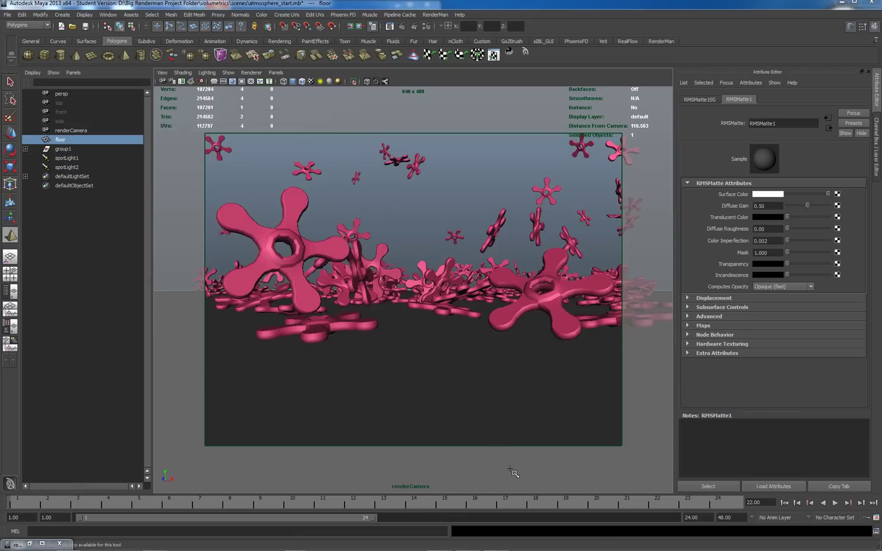
click(10, 274)
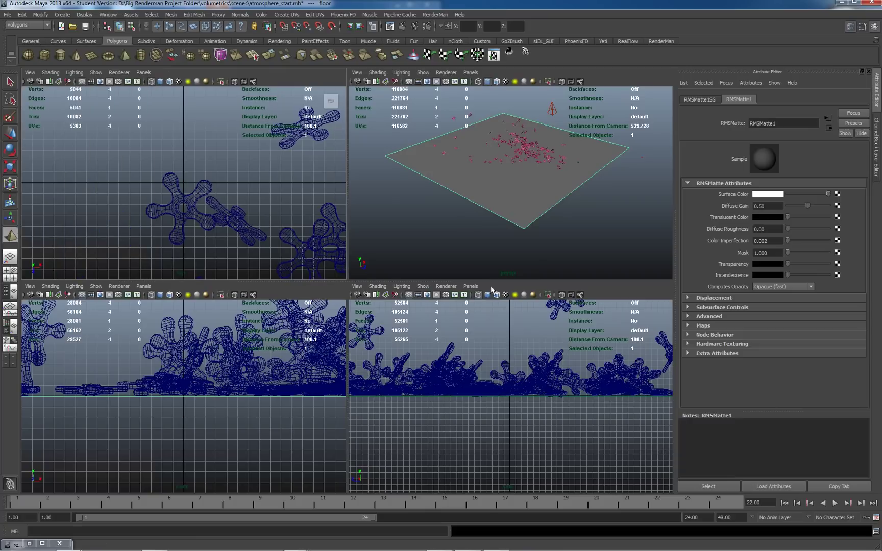
click(512, 203)
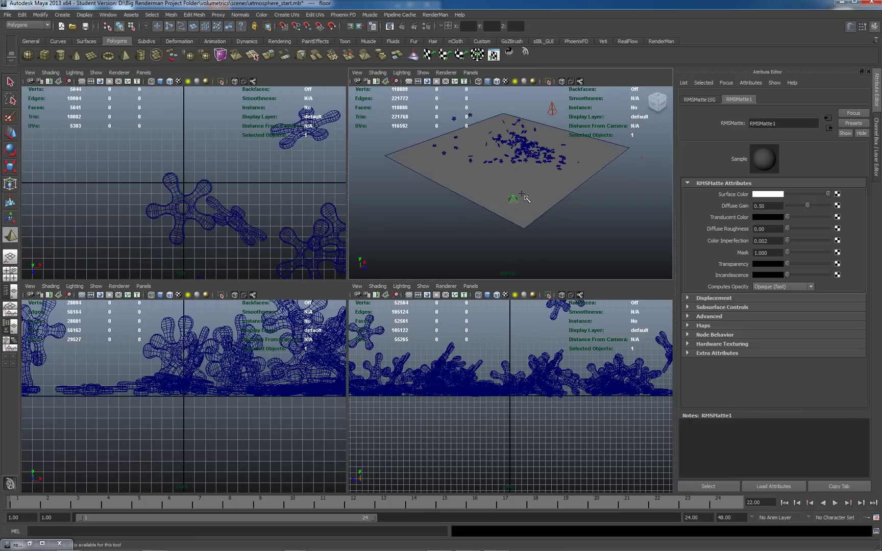
click(10, 292)
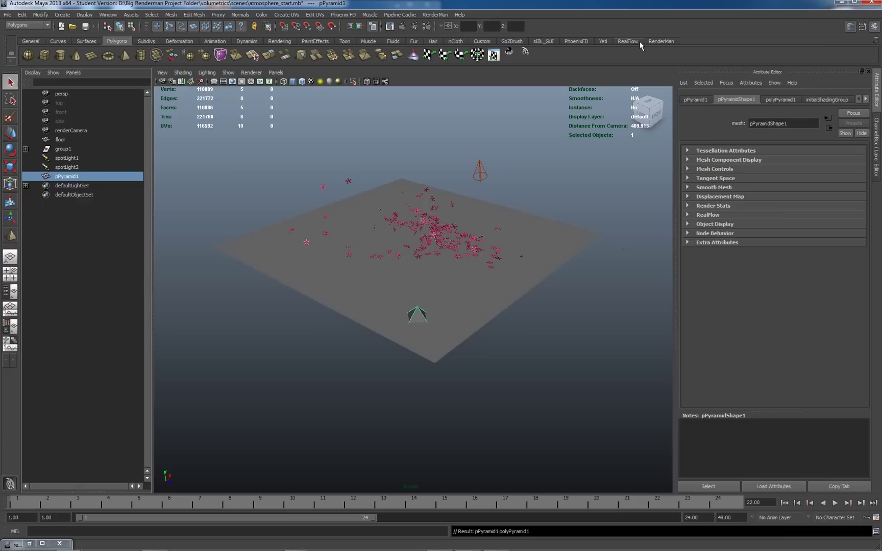
Switch to RenderMan's Slim editor and create a new palette in it
click(660, 41)
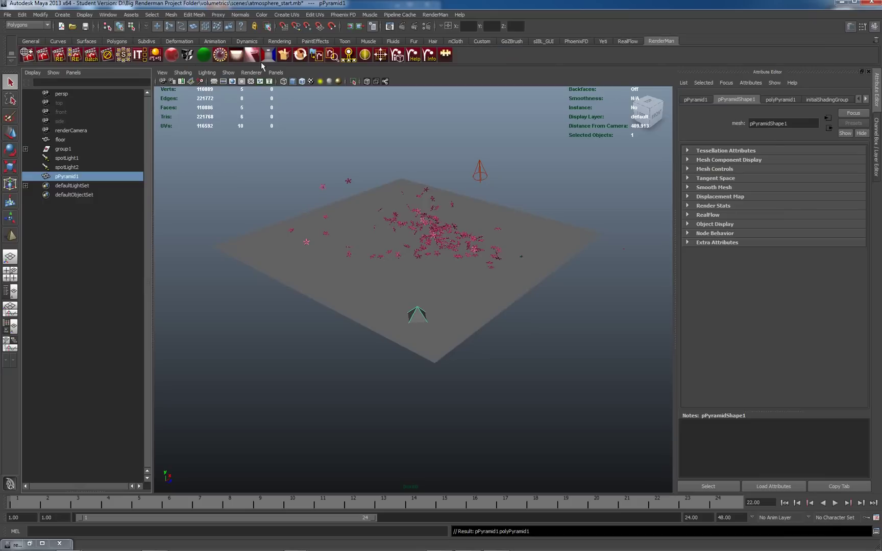
click(124, 55)
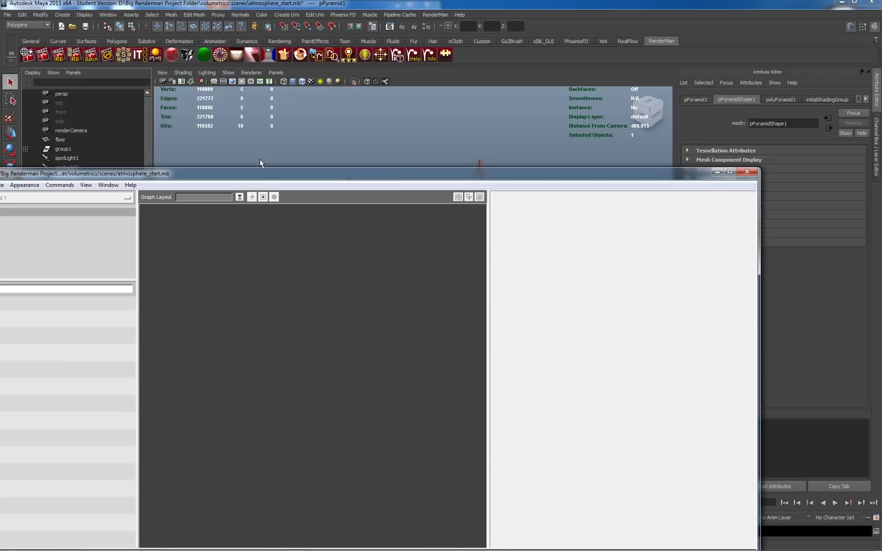
drag(265, 176, 352, 124)
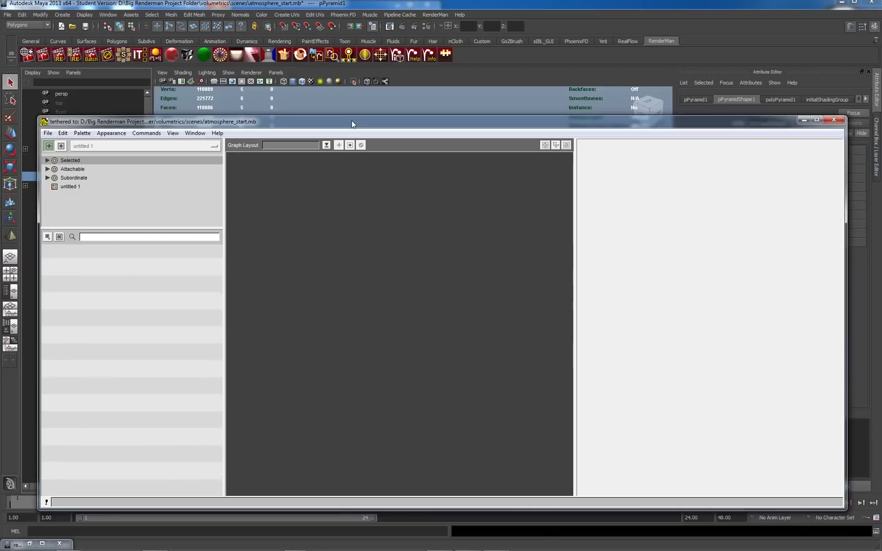
click(63, 187)
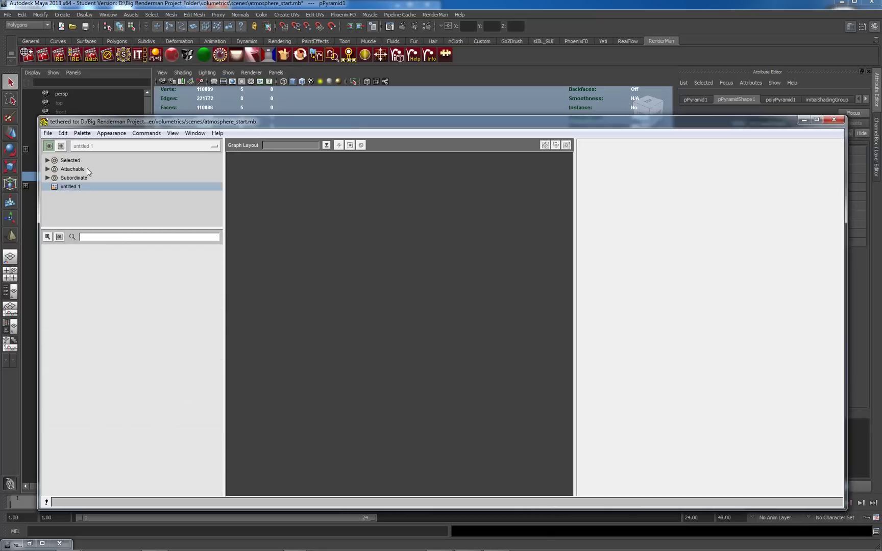
click(47, 134)
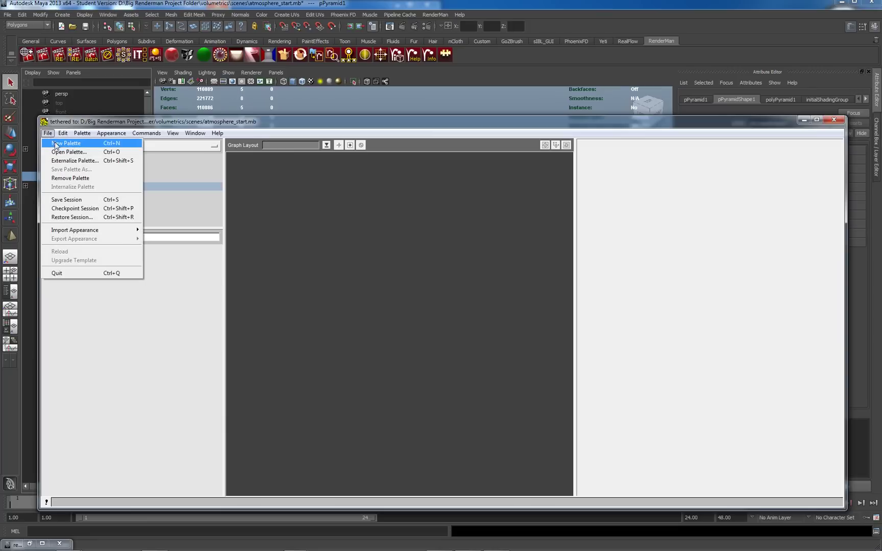
click(55, 143)
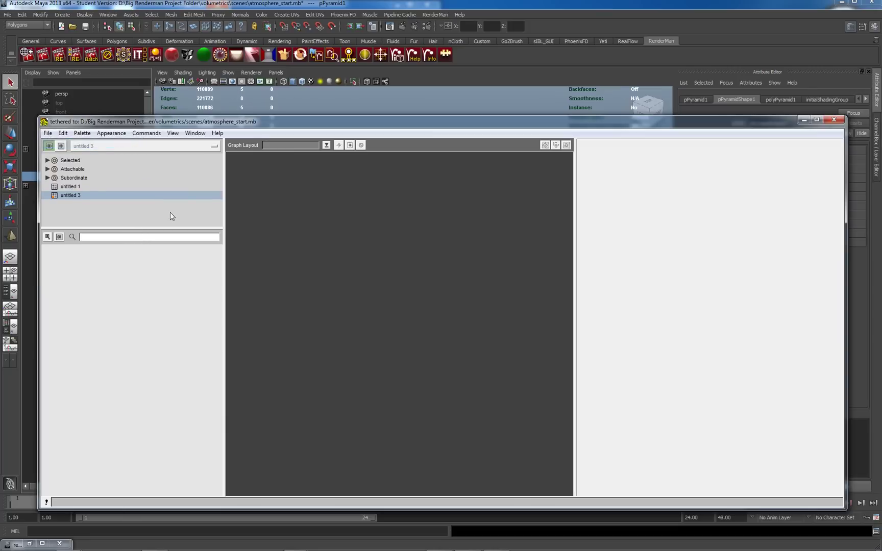
Add a GPSurface material to the new palette and set its Surface Color to blue with RGB 0.125, 0.275, 0.500
right_click(371, 322)
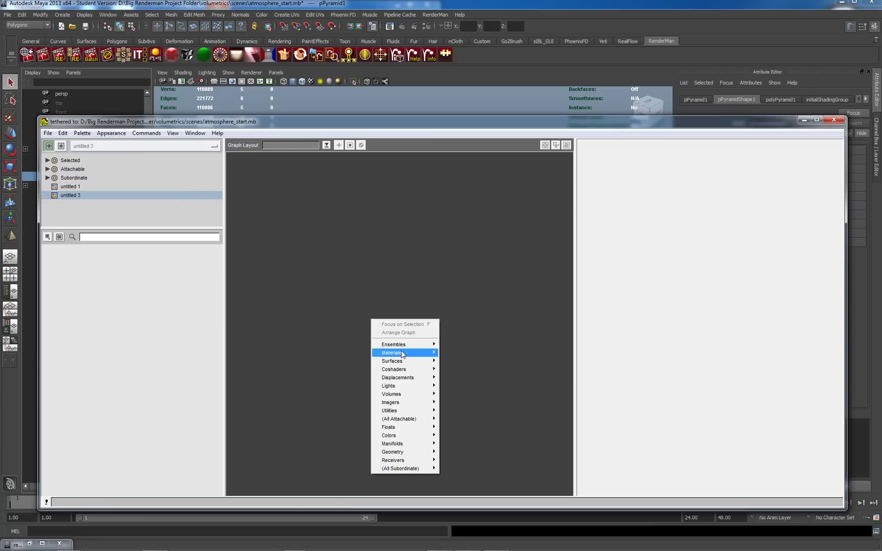
mouse_move(404, 354)
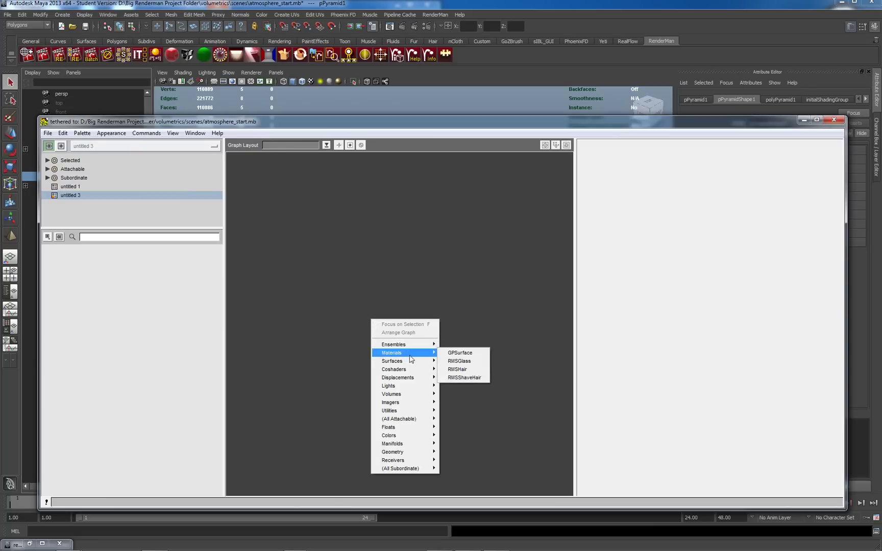
click(457, 354)
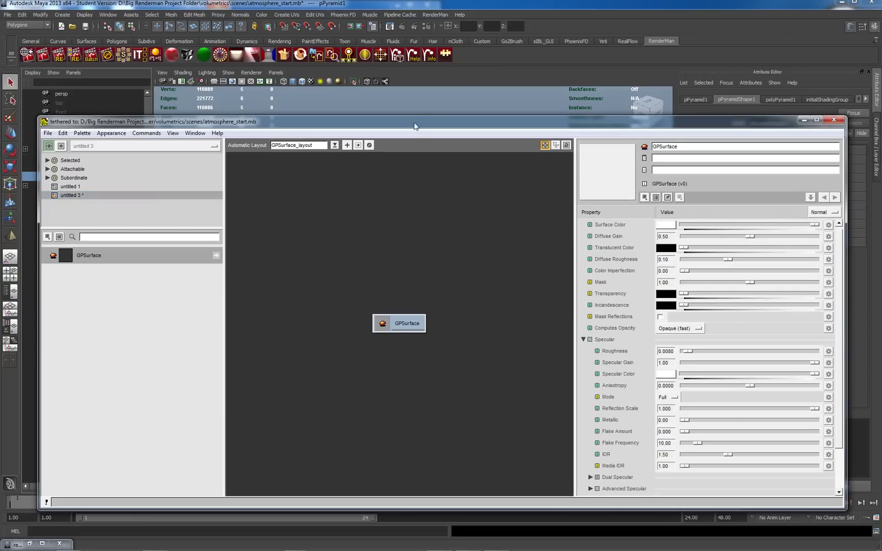
click(667, 226)
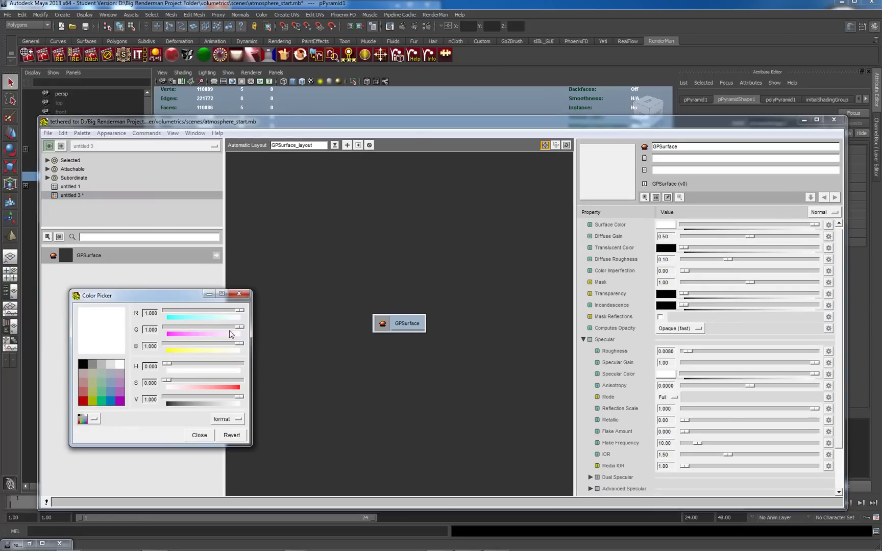
click(111, 392)
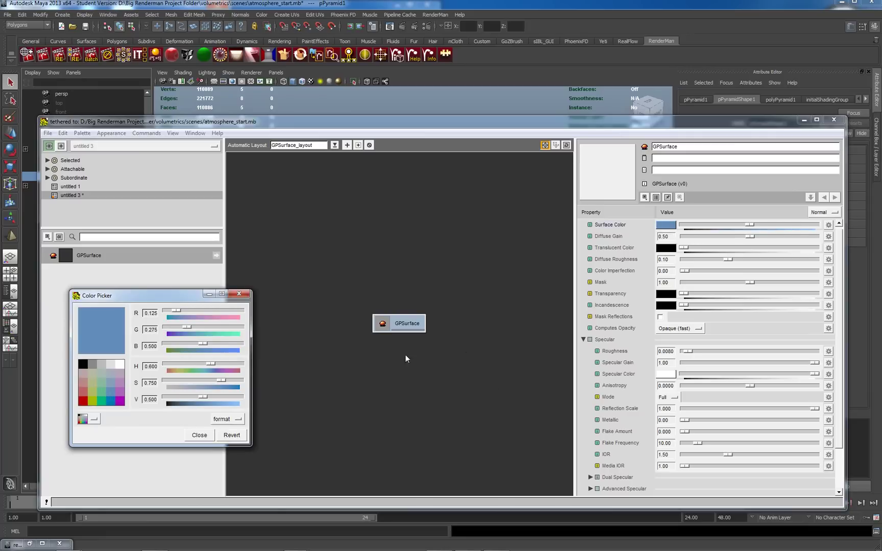
click(199, 436)
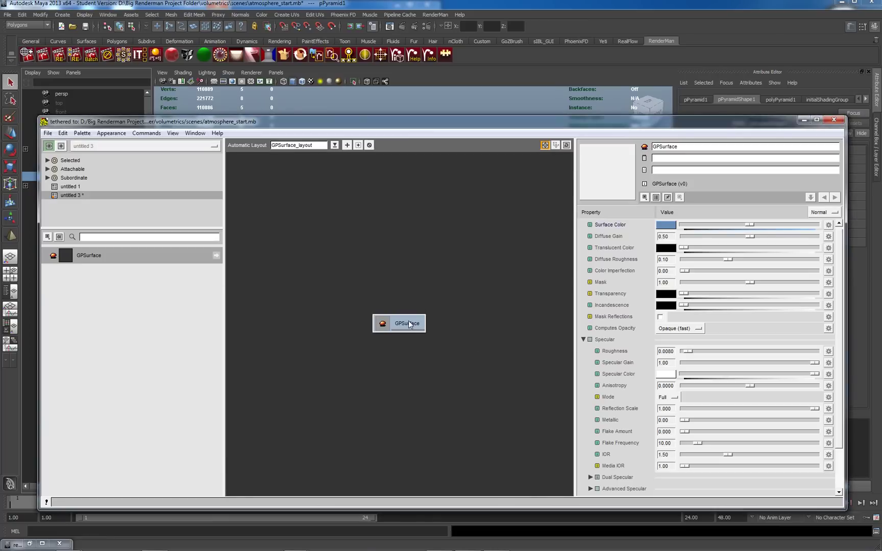
Add a MaterialEnsemble node and connect GPSurface to its Material input
right_click(403, 271)
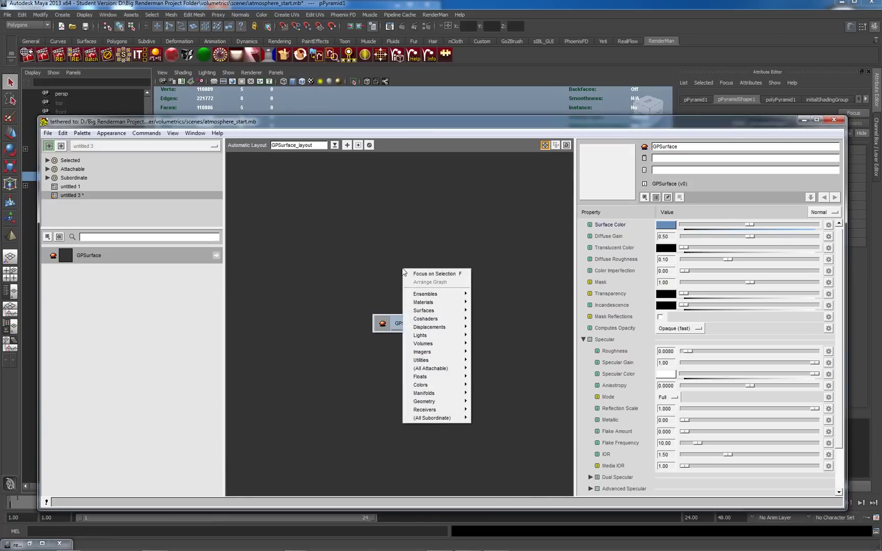
mouse_move(434, 295)
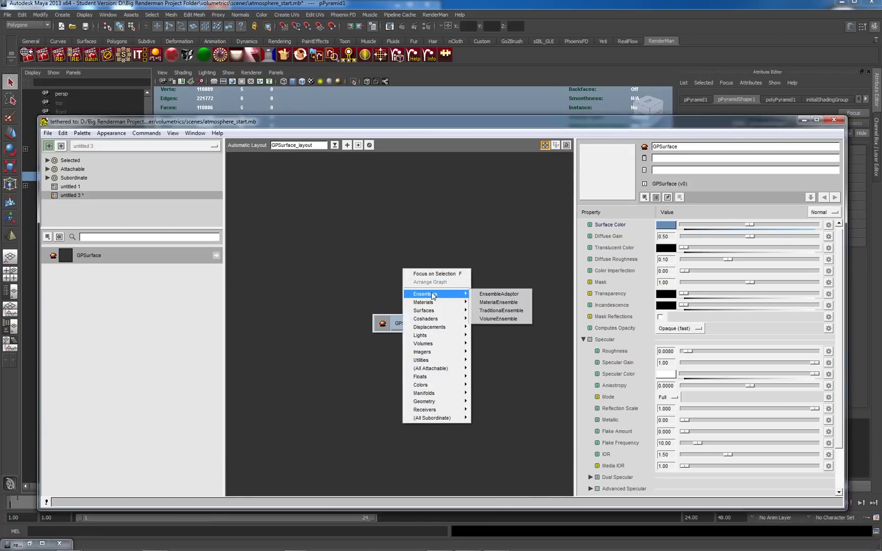
click(498, 303)
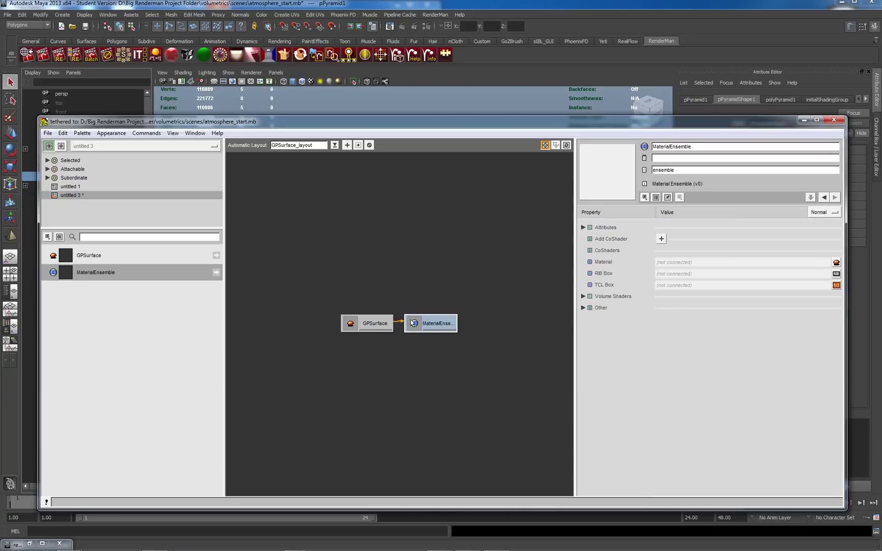
drag(384, 323, 419, 325)
click(422, 326)
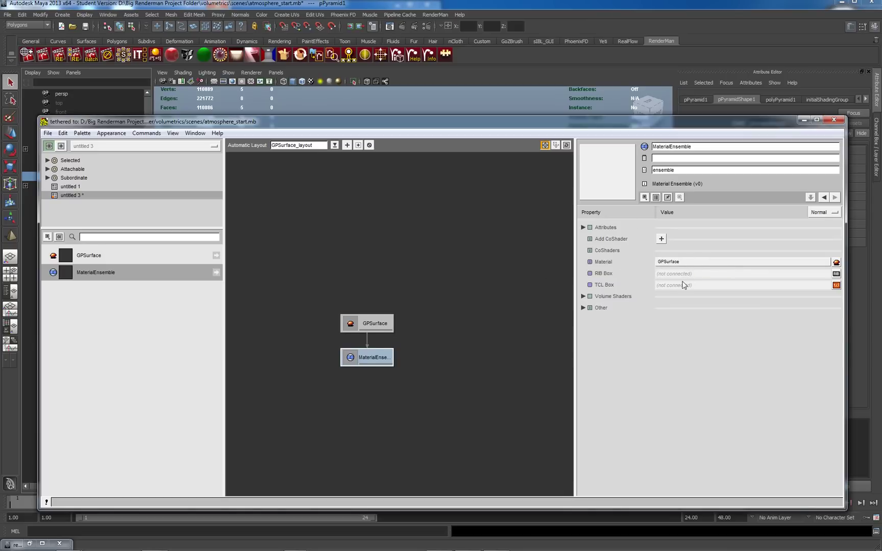
Connect a Fog volume shader to the MaterialEnsemble's Atmosphere slot
click(583, 296)
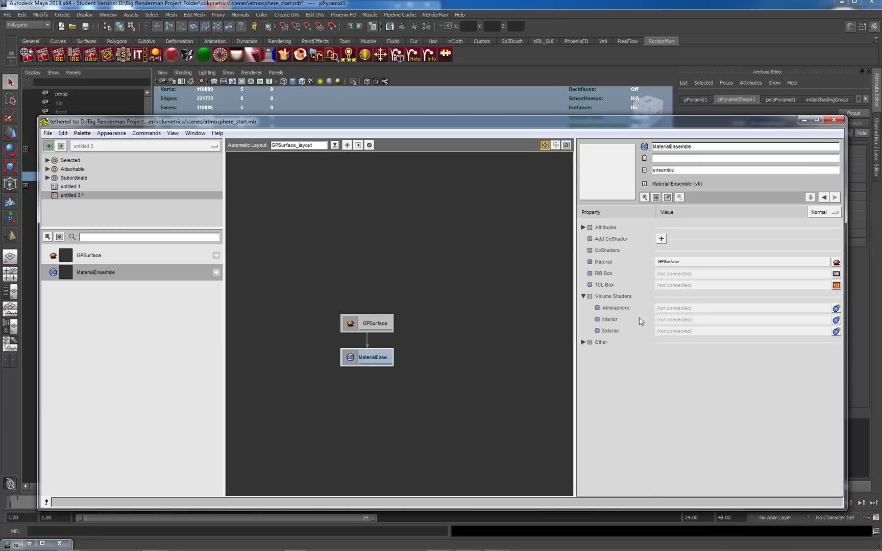
click(836, 309)
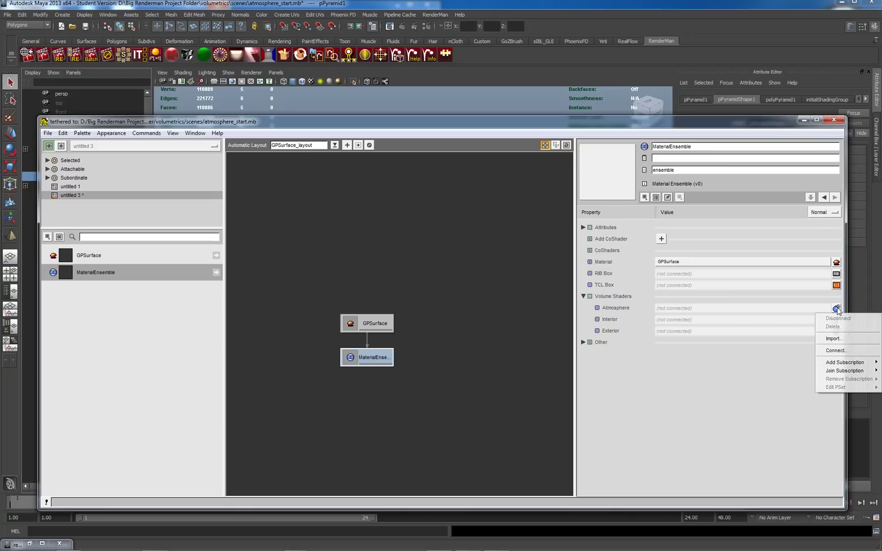
click(830, 351)
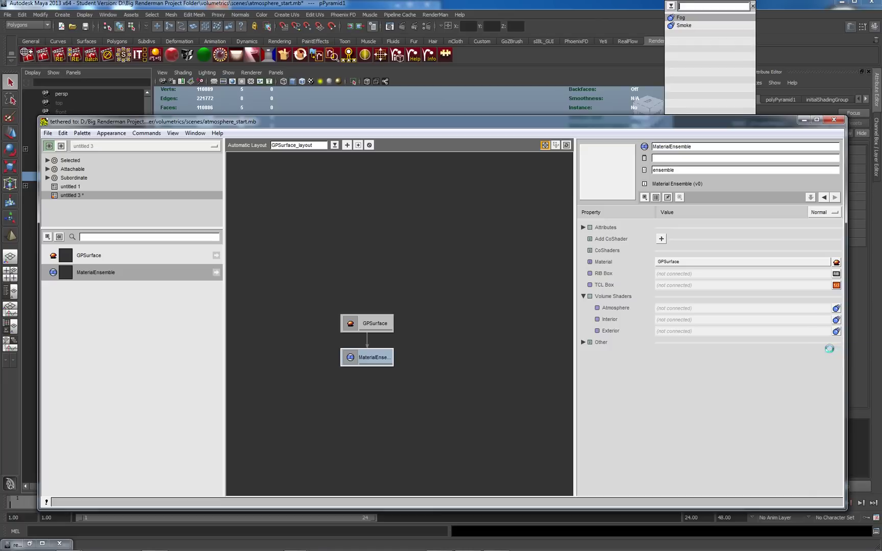
click(672, 19)
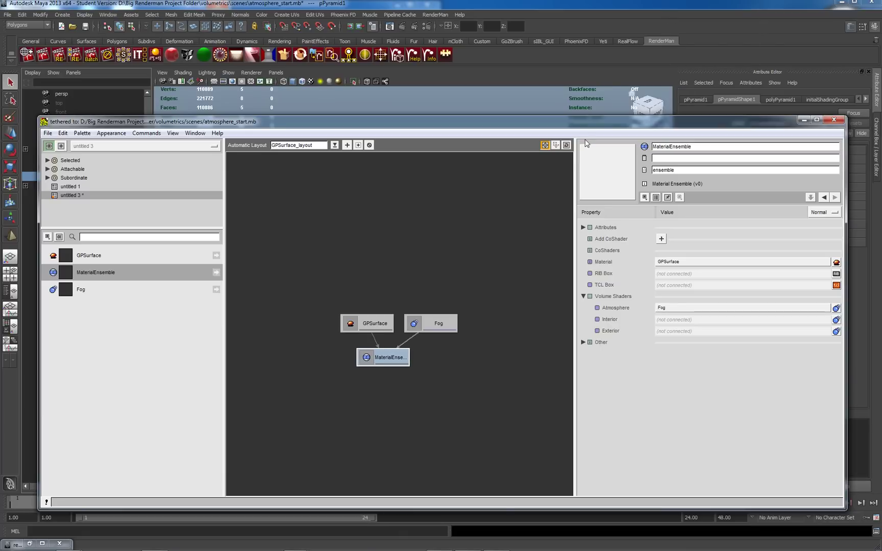
mouse_move(442, 126)
mouse_down()
mouse_move(441, 189)
mouse_move(450, 132)
mouse_up()
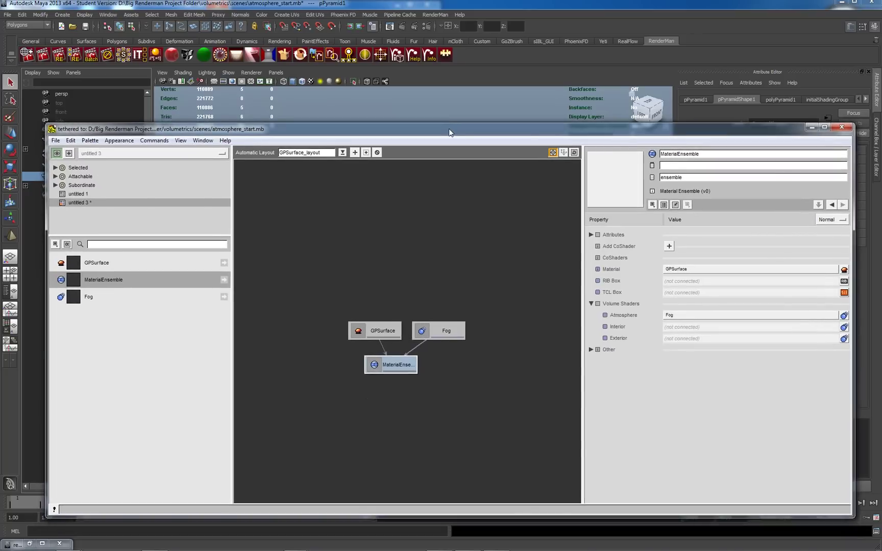
Check the GPSurface and Fog nodes, then attach the MaterialEnsemble to the selected pyramid
click(383, 335)
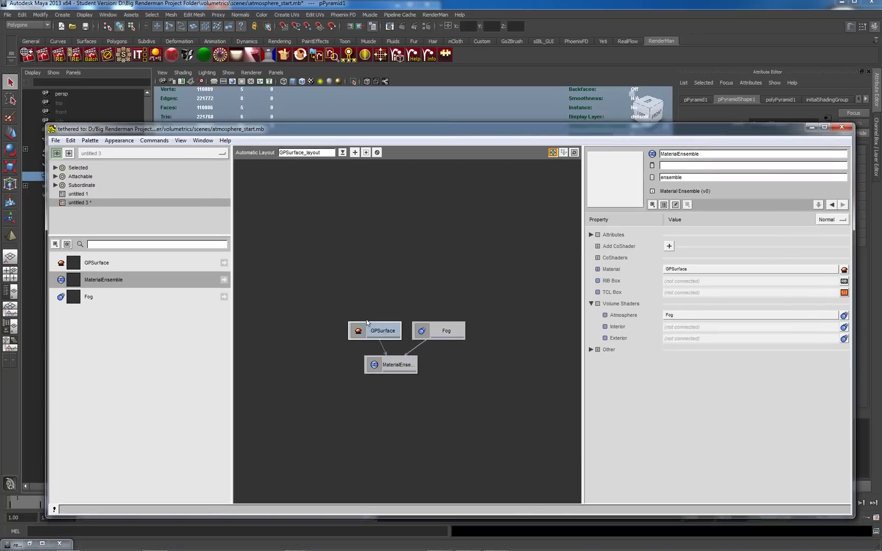
click(447, 333)
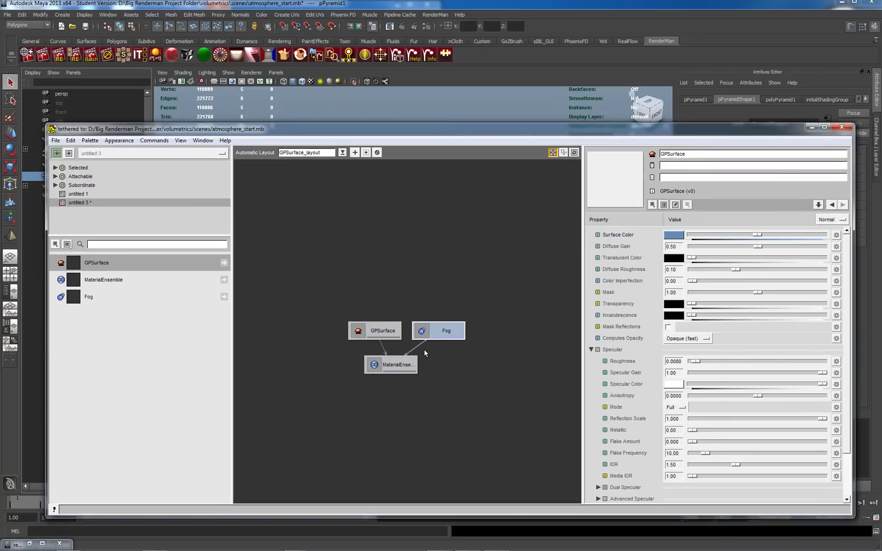
click(408, 364)
drag(502, 133, 472, 126)
right_click(384, 377)
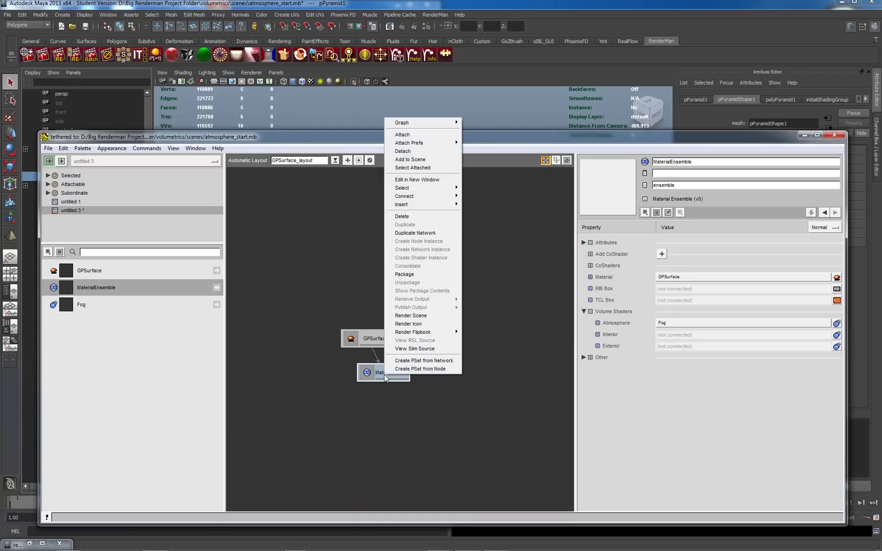
click(420, 140)
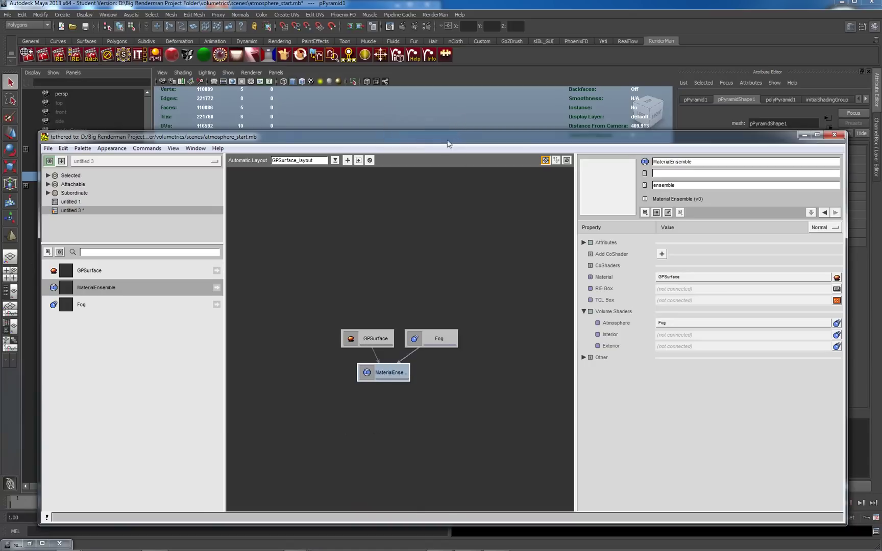
Move the pyramid from the front of the floor into the cluster of scattered cogs
click(805, 136)
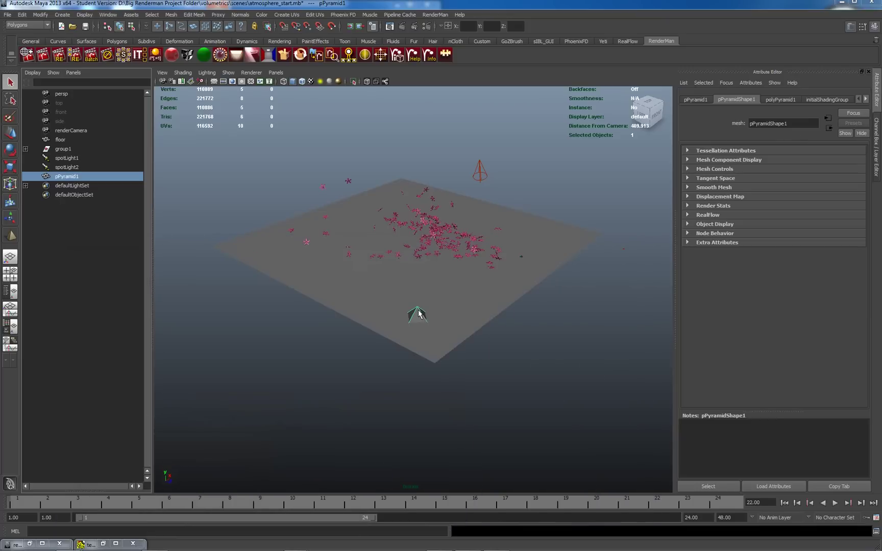
key(w)
drag(414, 318, 463, 240)
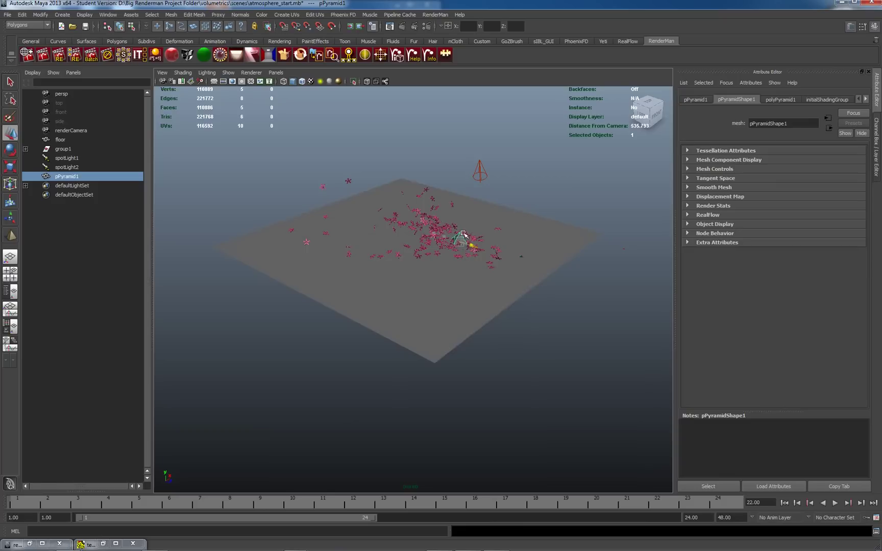
shift+drag(465, 237, 469, 244)
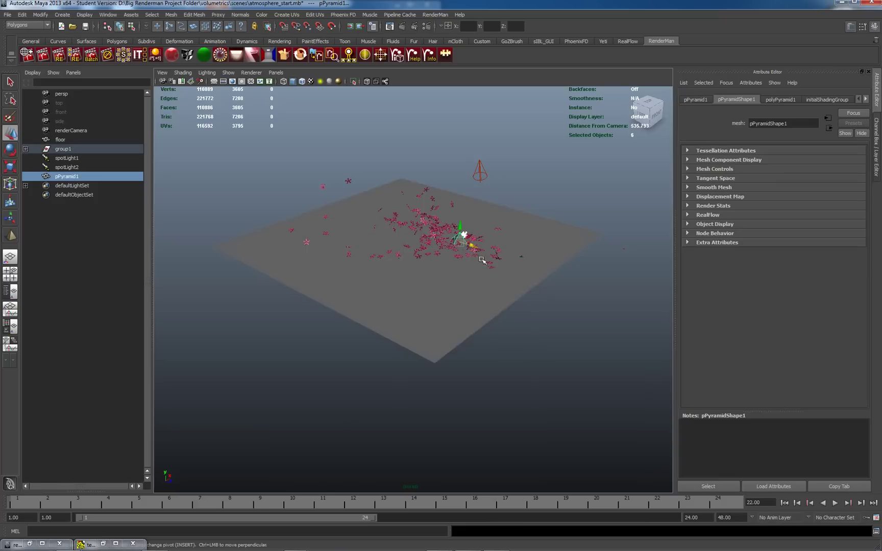
click(555, 325)
Scale up the pyramid where it stands among the cogs
click(459, 238)
key(r)
mouse_move(459, 232)
mouse_down()
mouse_move(463, 203)
mouse_move(461, 216)
mouse_up()
key(w)
Look through renderCamera in the viewport to check how the pyramid is framed
click(274, 72)
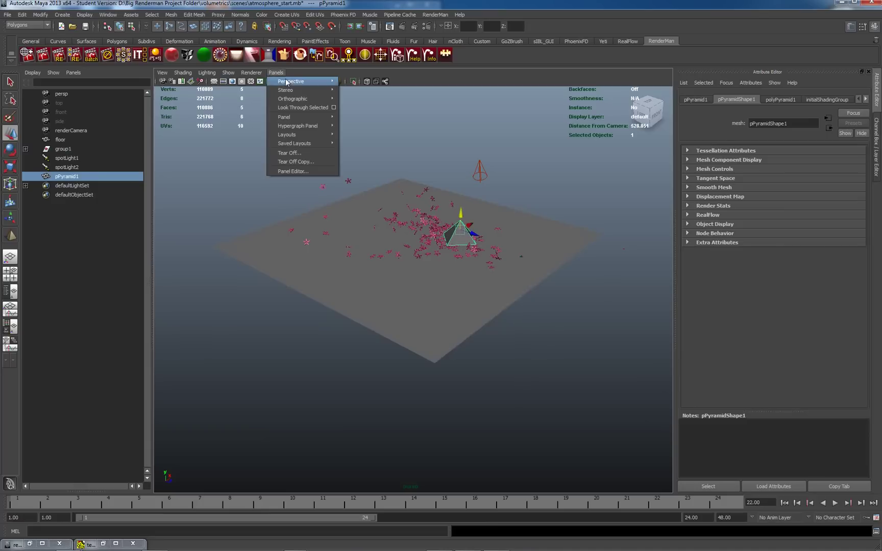
mouse_move(301, 82)
click(362, 91)
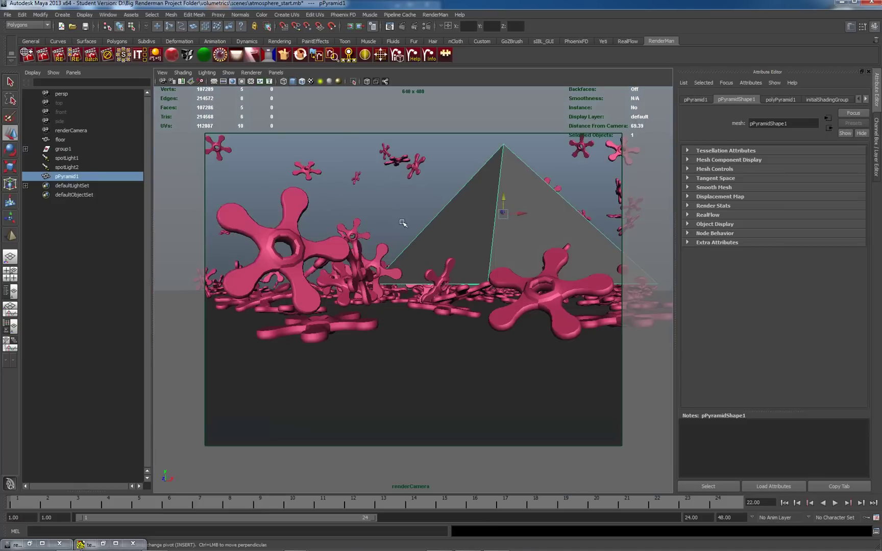
Re-render the scene in the render window and shift that window clear of the scene's object list
mouse_move(397, 547)
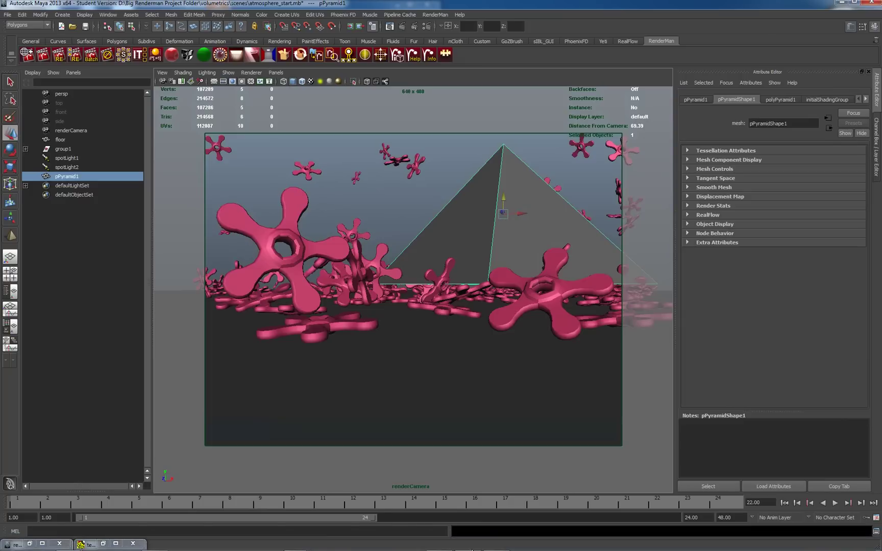
click(498, 542)
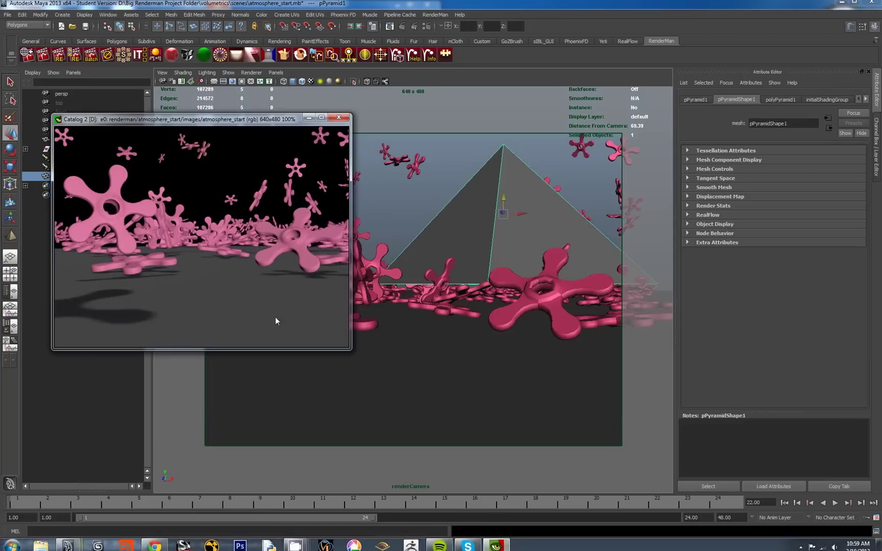
right_click(224, 218)
click(270, 289)
right_click(203, 204)
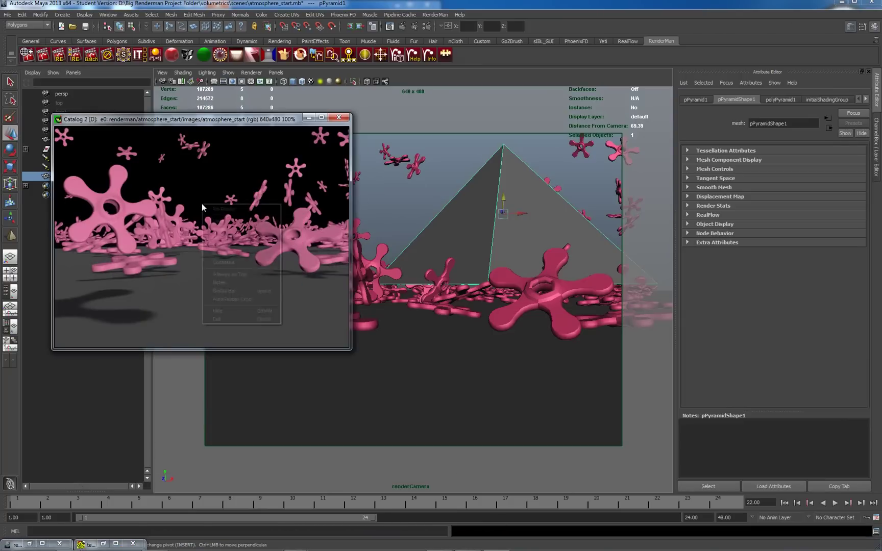
click(287, 338)
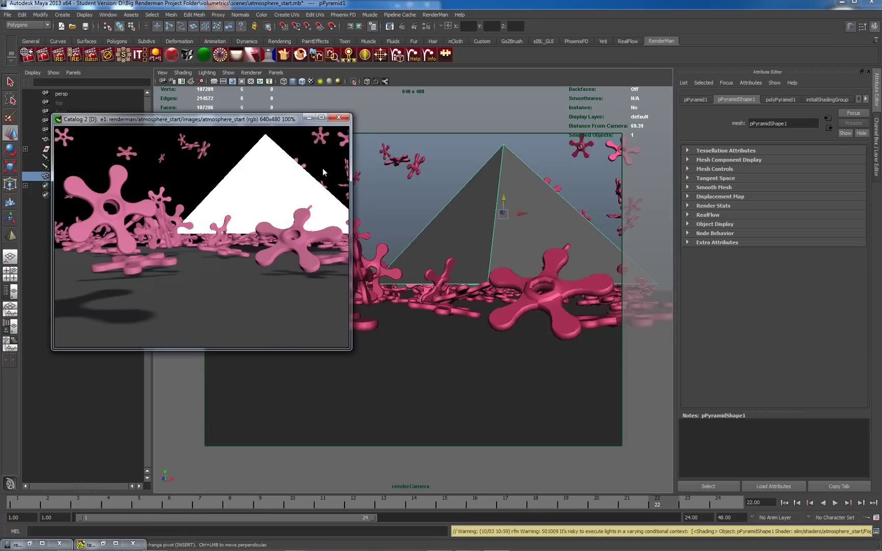
drag(266, 127, 379, 200)
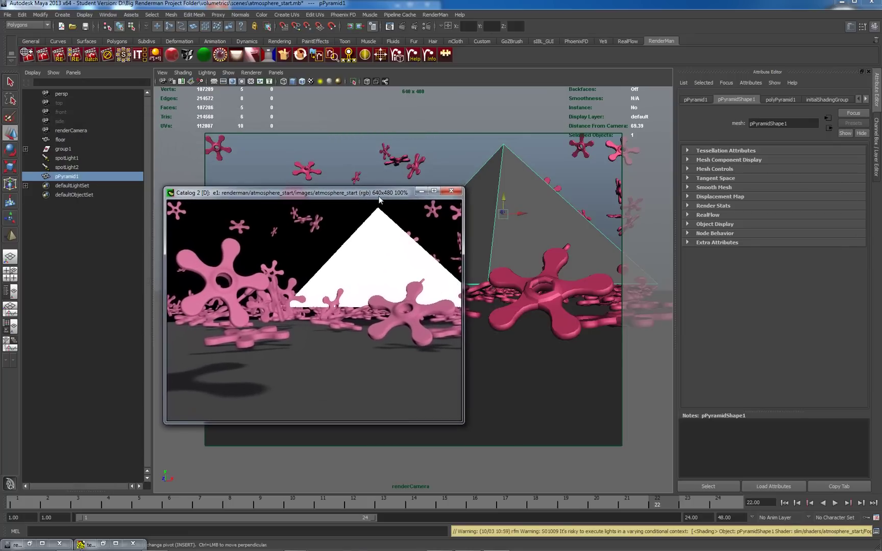
Return to the perspective view and delete spotLight1
click(72, 159)
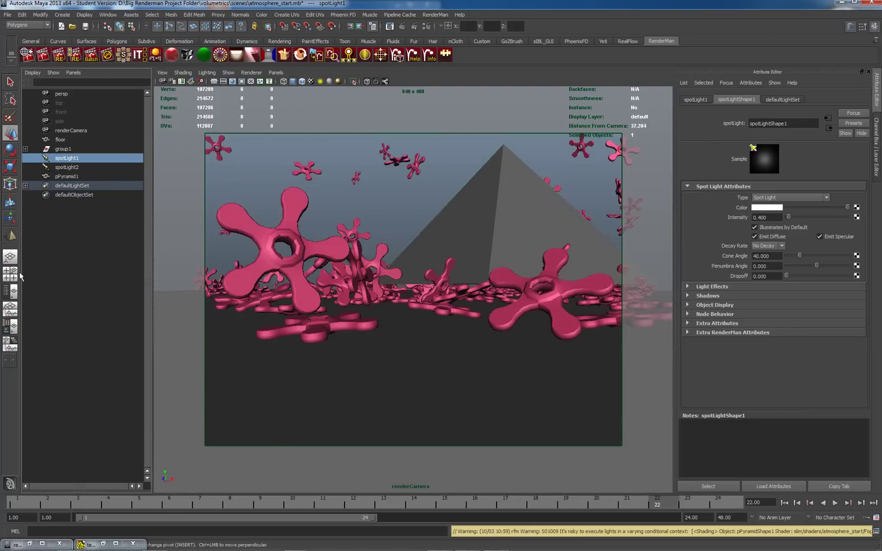
click(7, 305)
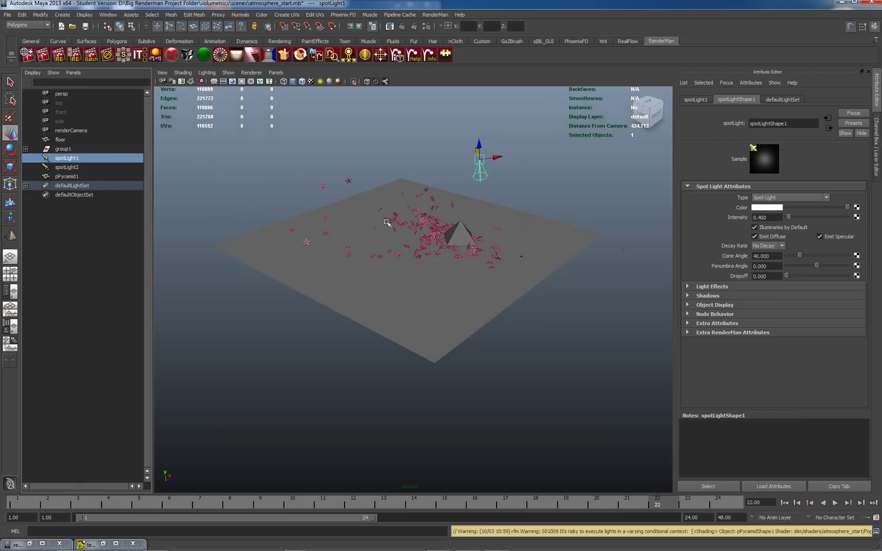
key(w)
click(525, 173)
click(481, 169)
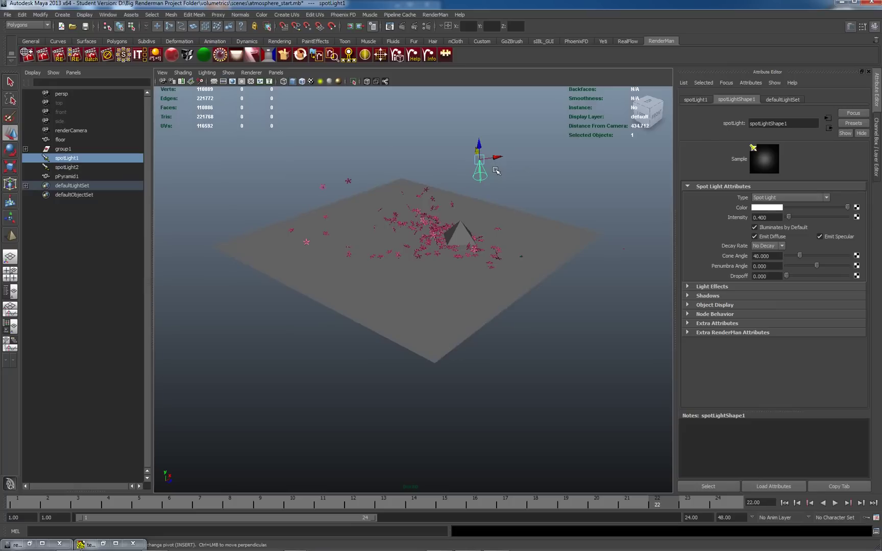
key(Delete)
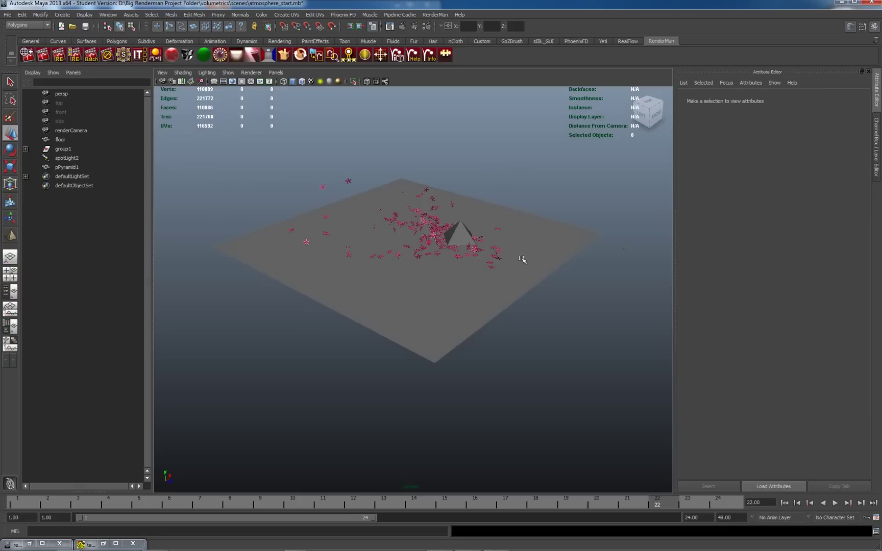
Select spotLight2 and re-render the scene with it as the only spotlight
click(67, 157)
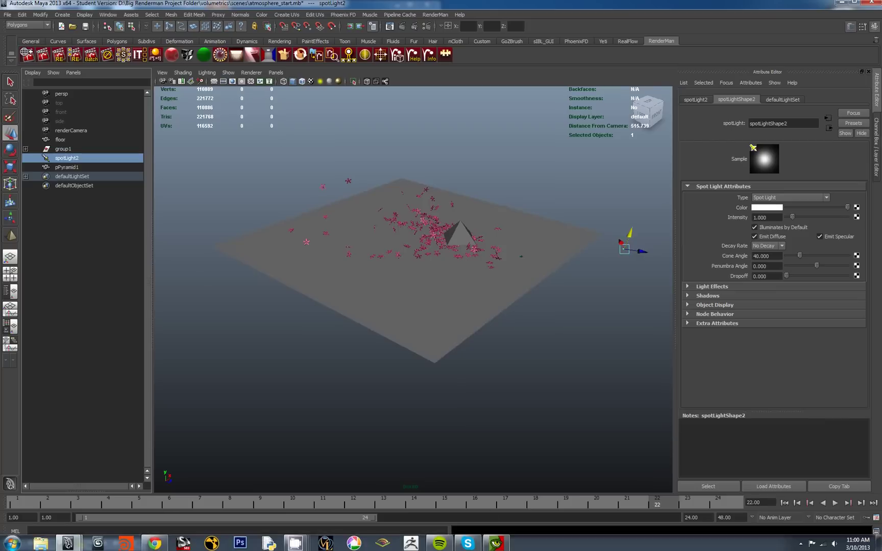
click(382, 543)
right_click(320, 302)
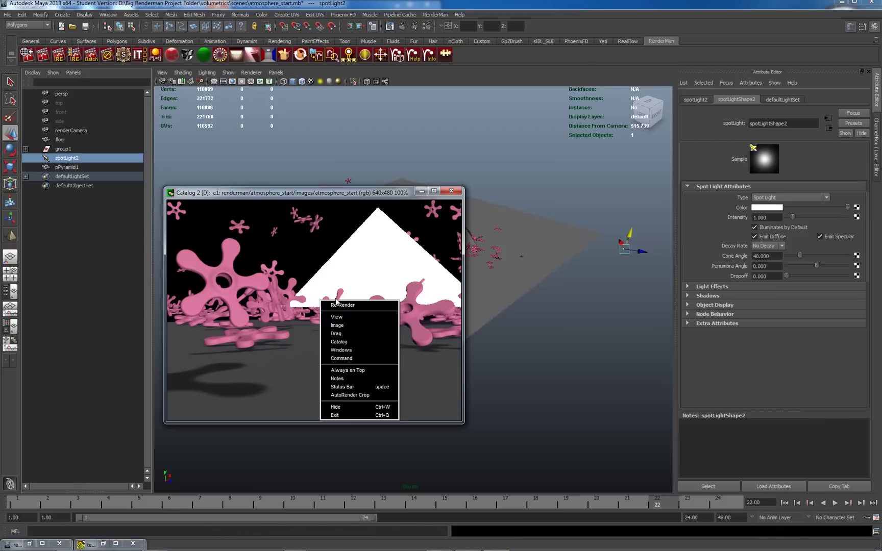
click(331, 306)
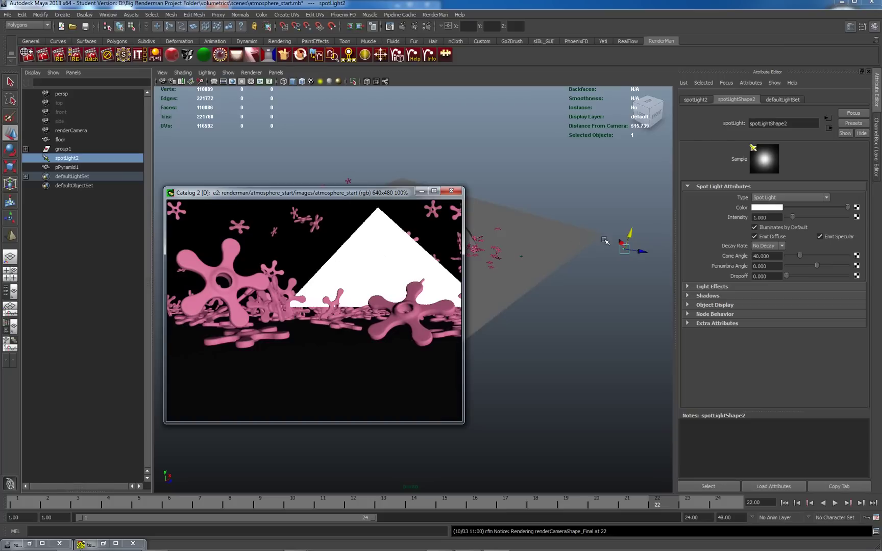
Move spotLight2 slightly upward and re-render the scene
click(623, 245)
drag(623, 244, 622, 241)
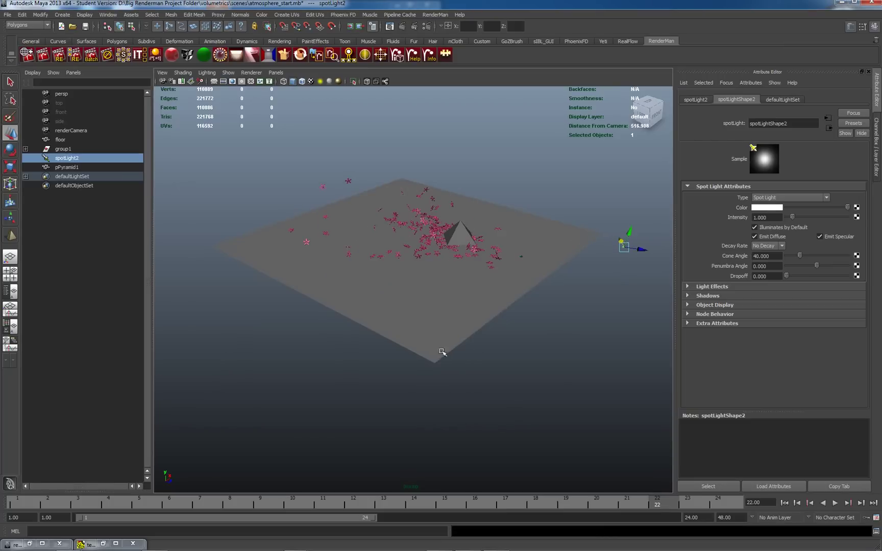
click(494, 549)
right_click(309, 324)
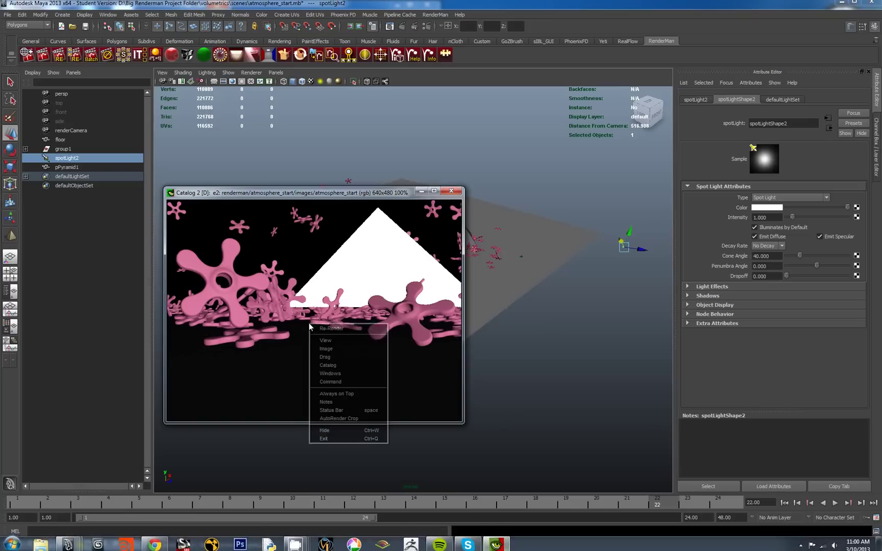
click(338, 395)
right_click(293, 295)
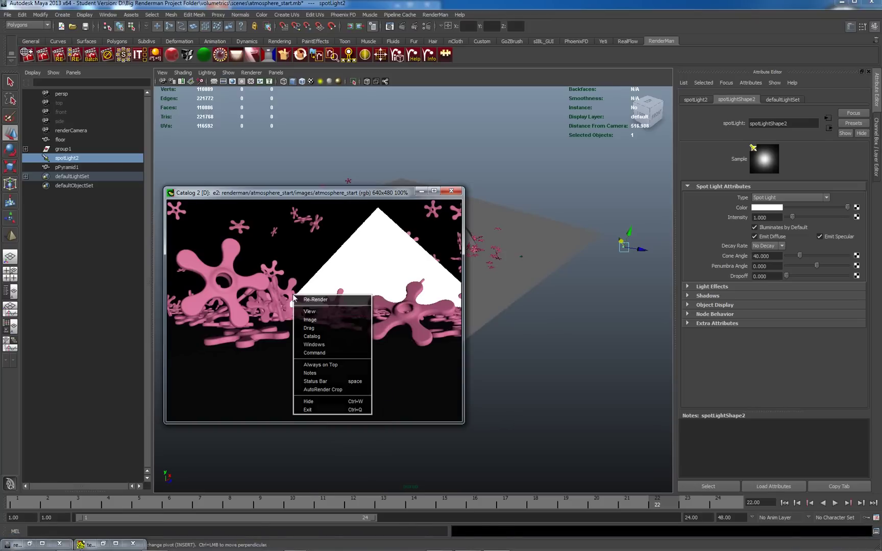
click(305, 301)
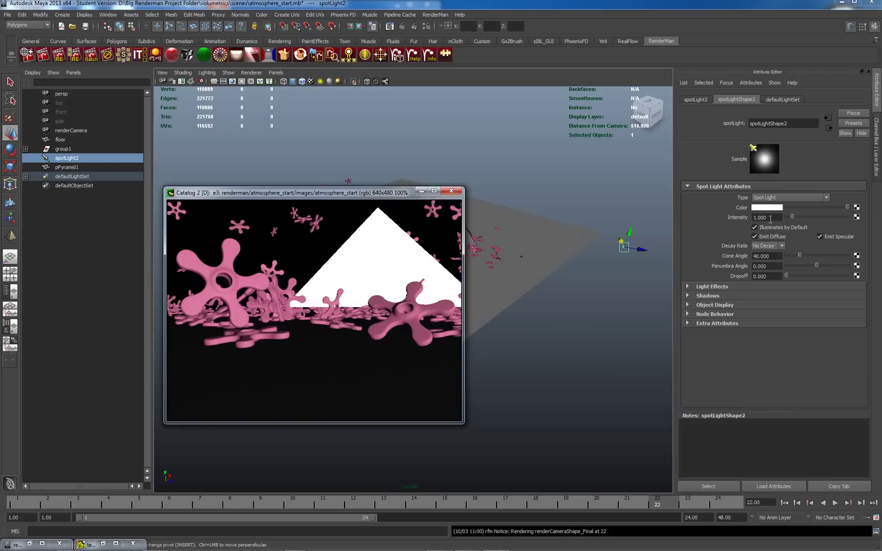
Set spotLight2's intensity to 0.00001 and re-render the scene
drag(770, 219, 738, 218)
text(.)
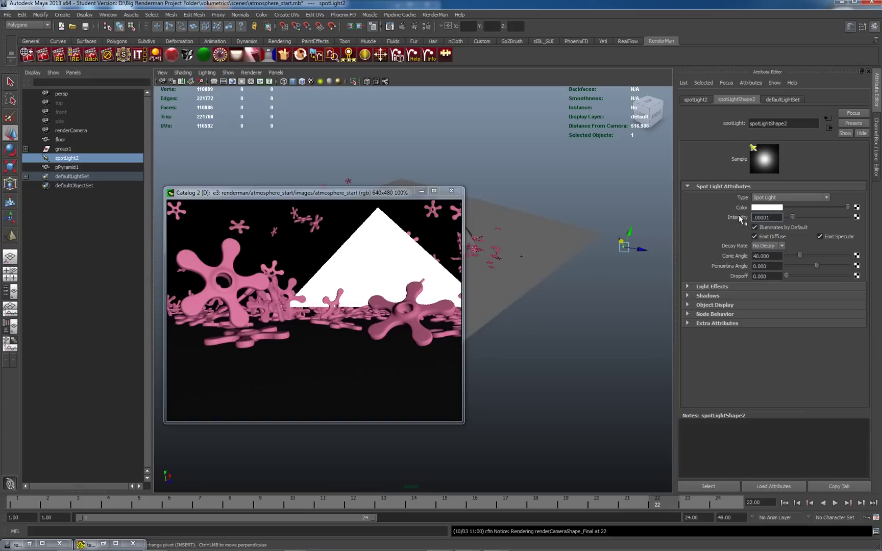
key(Return)
right_click(339, 278)
click(362, 290)
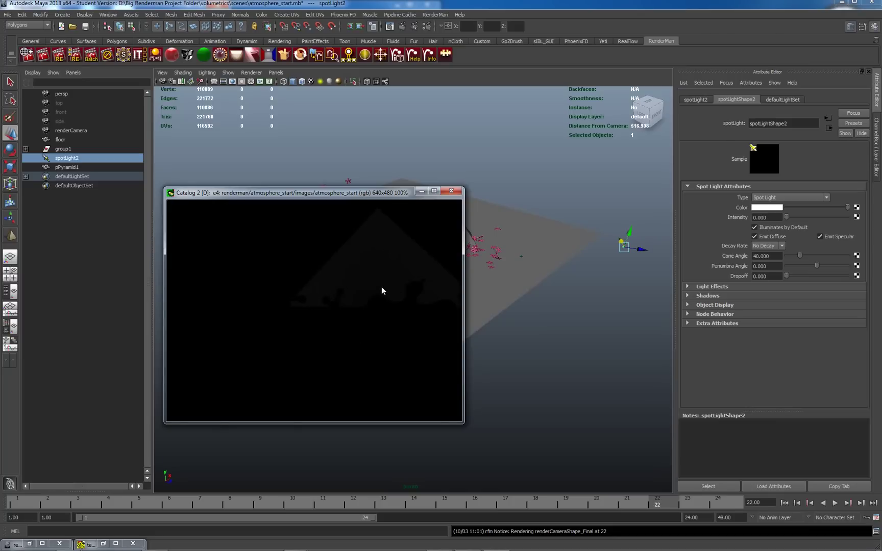
Test spotLight2's intensity at 0.01 and at 0.001, re-rendering the scene for each value
click(763, 217)
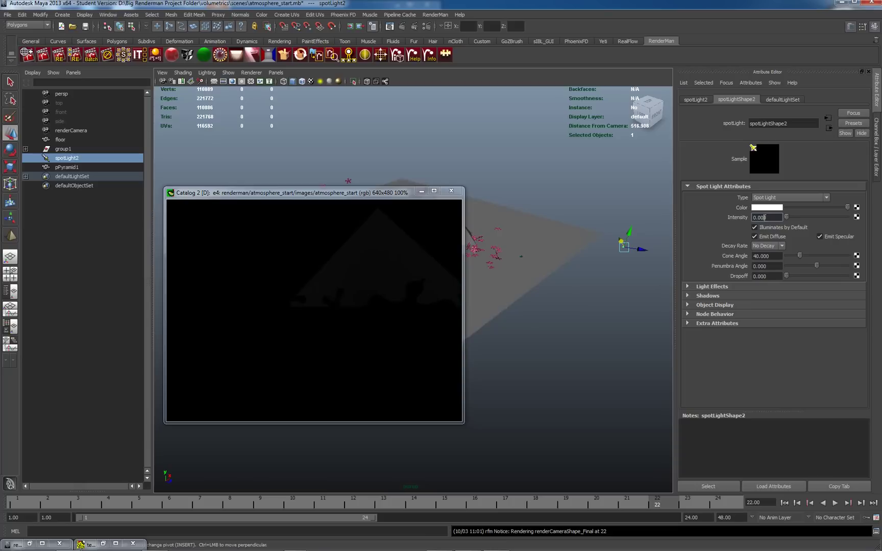
text(0.01)
right_click(329, 289)
click(336, 275)
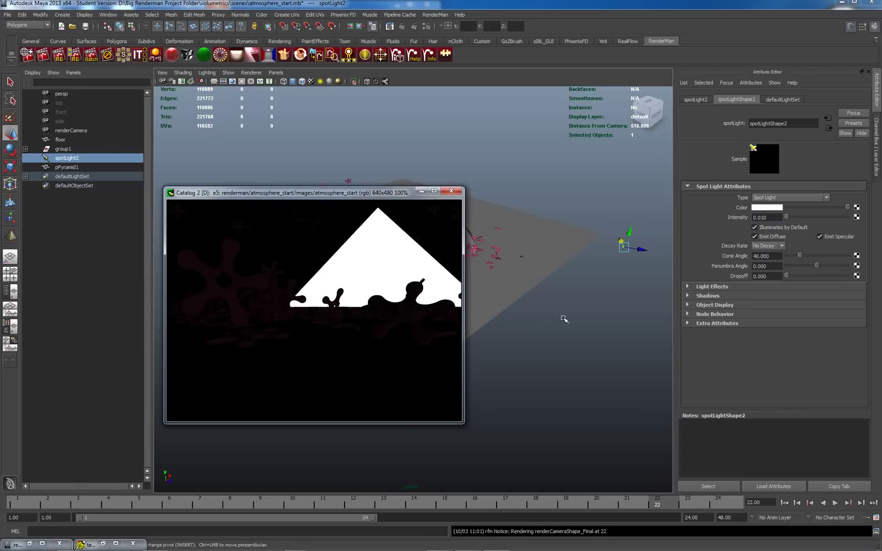
drag(762, 218, 768, 219)
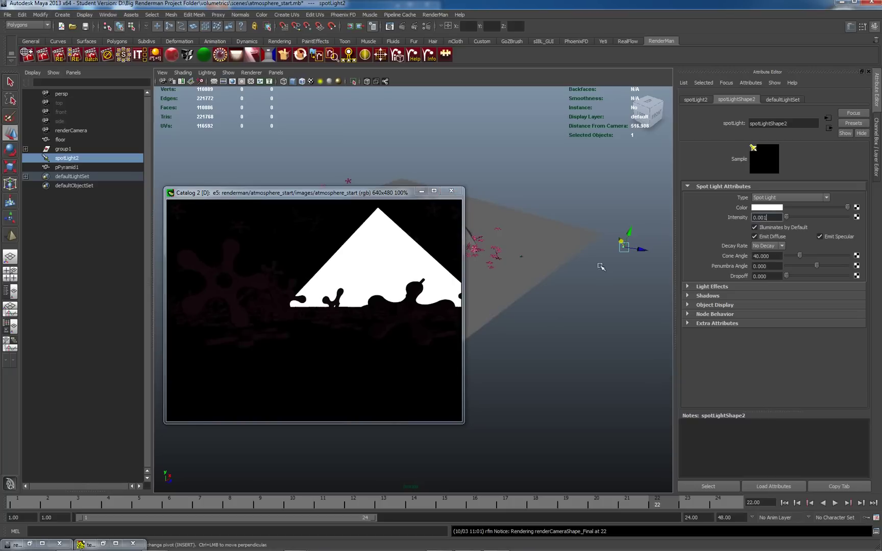
right_drag(350, 274, 375, 294)
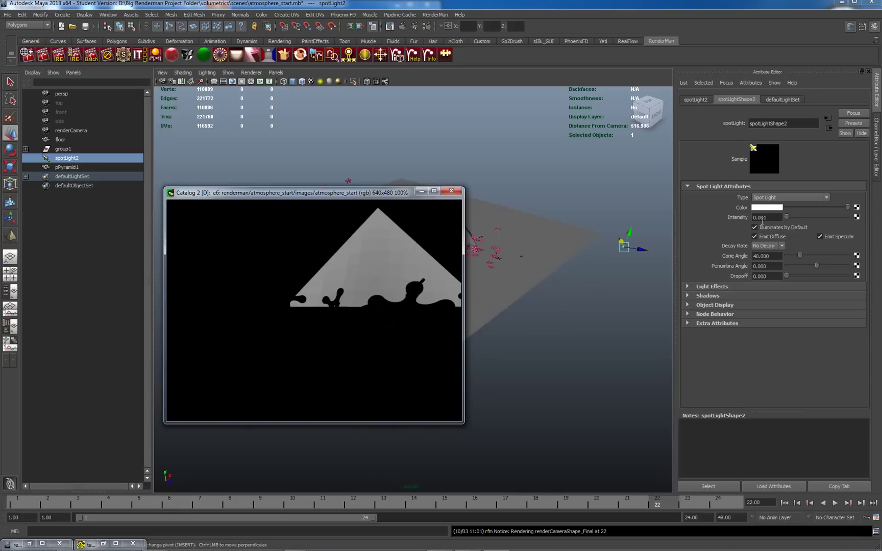
Set spotLight2's intensity to 0.01 and re-render the scene
drag(760, 218, 776, 217)
text(0)
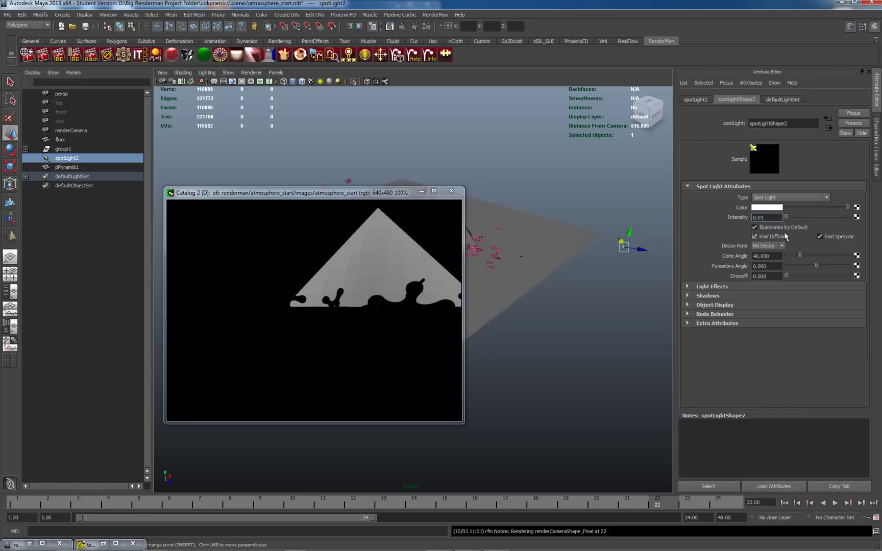
right_click(342, 278)
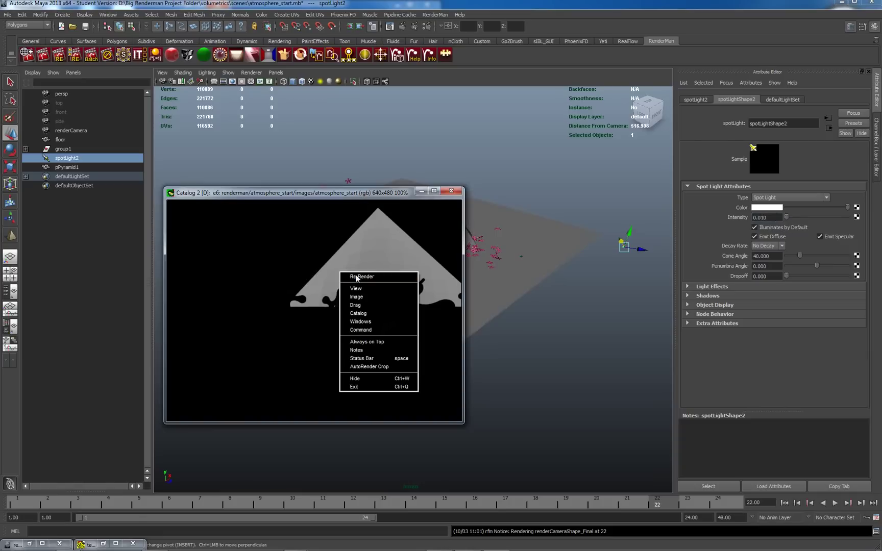
click(355, 276)
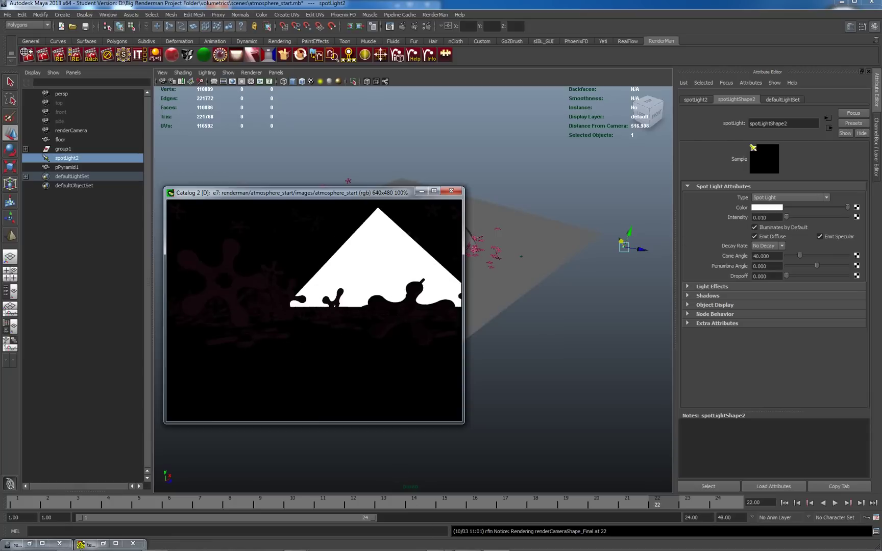
Open the Slim editor with the Fog node's properties and keep the render window clear of them
mouse_move(393, 549)
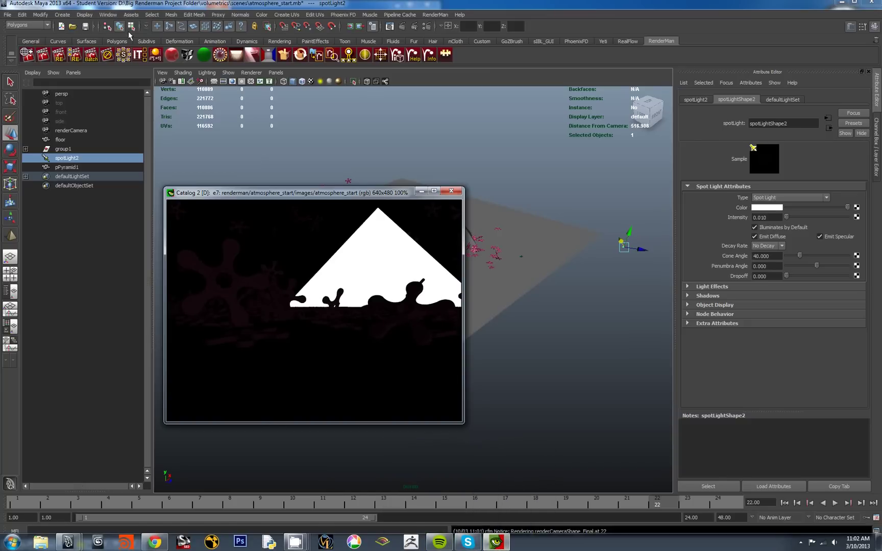
click(123, 54)
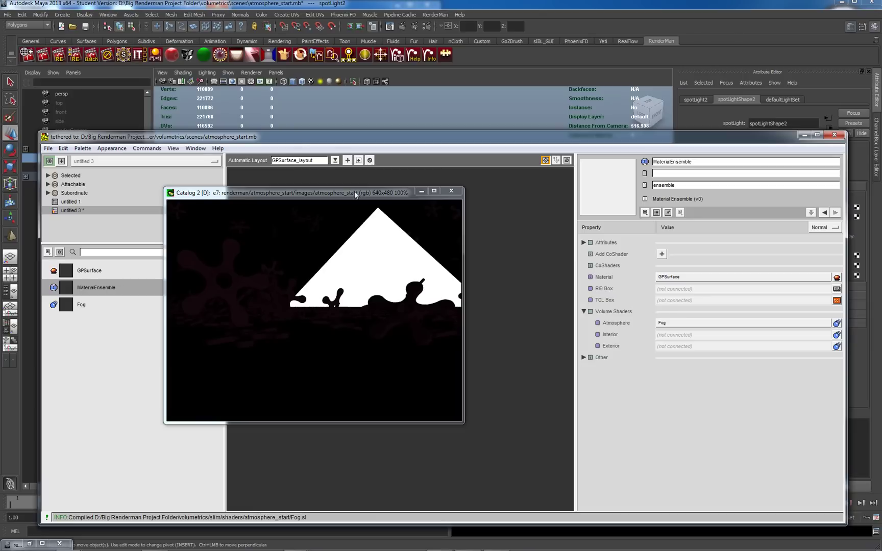
drag(356, 195, 675, 155)
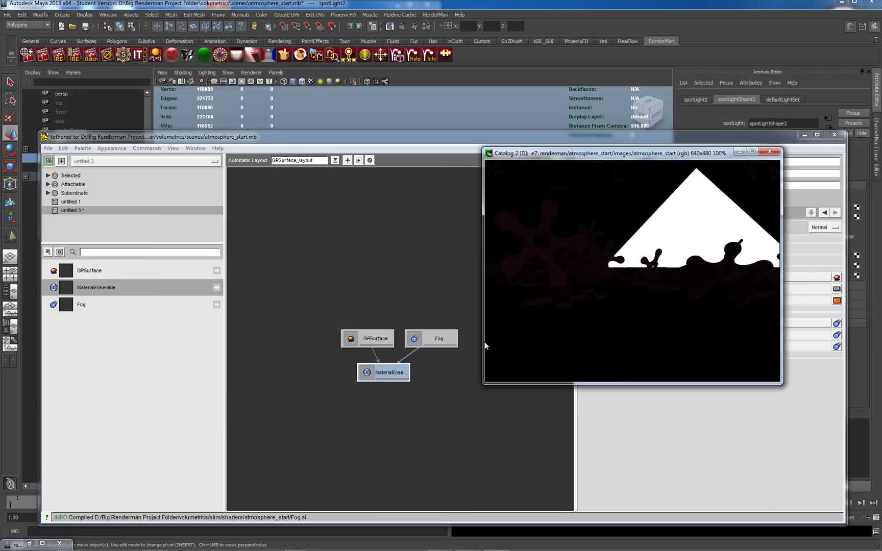
click(456, 339)
drag(593, 153, 128, 84)
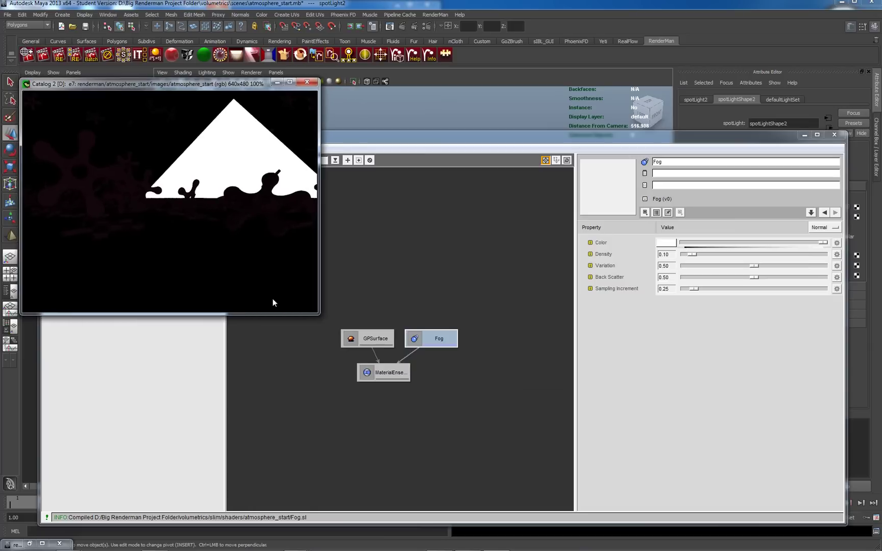
Test the Fog density at 0.01 and at 0.001, re-rendering the scene for each value
click(664, 260)
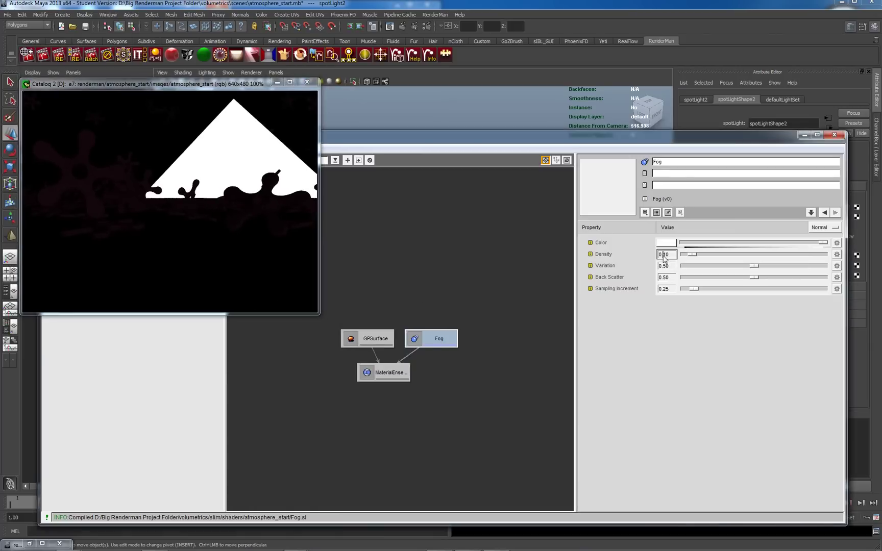
text(0)
right_click(179, 138)
click(197, 144)
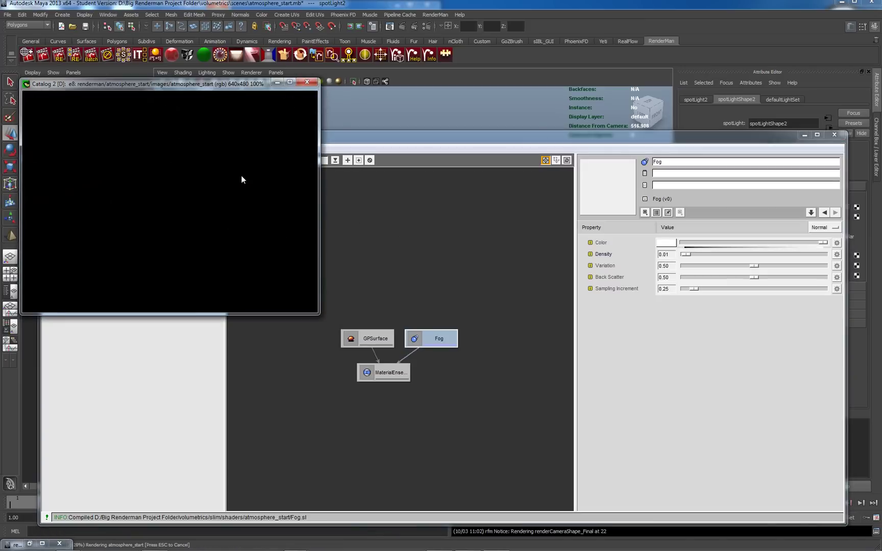
click(666, 254)
text(0)
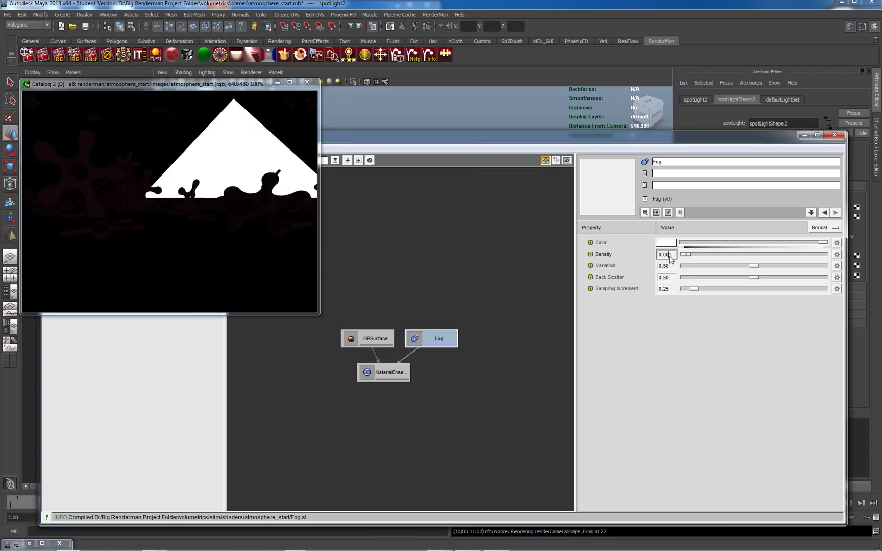
right_click(228, 166)
click(246, 171)
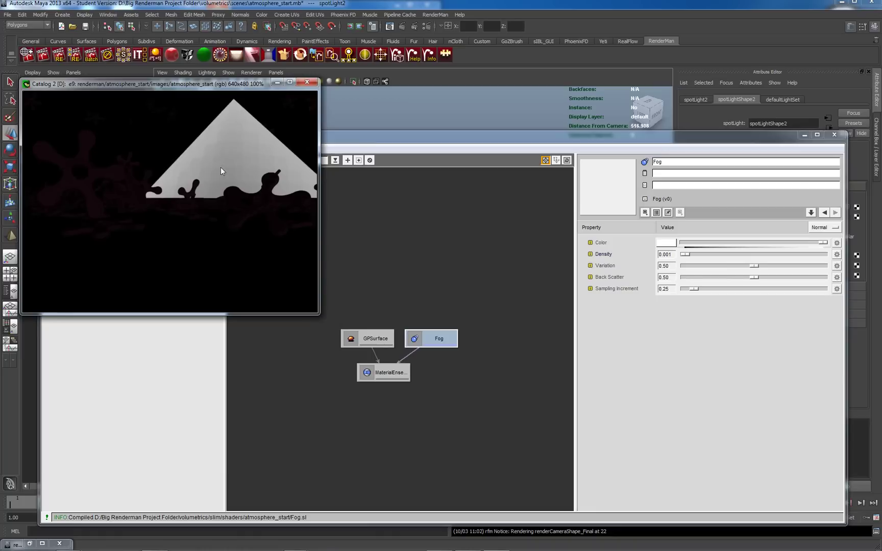
Set the Fog density to 0.0001 and re-render the scene
click(669, 255)
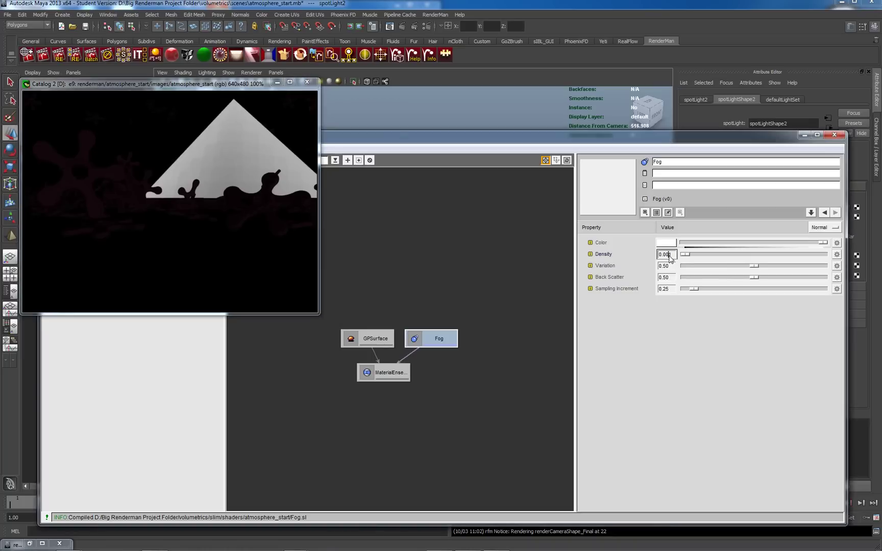
text(01)
right_click(206, 171)
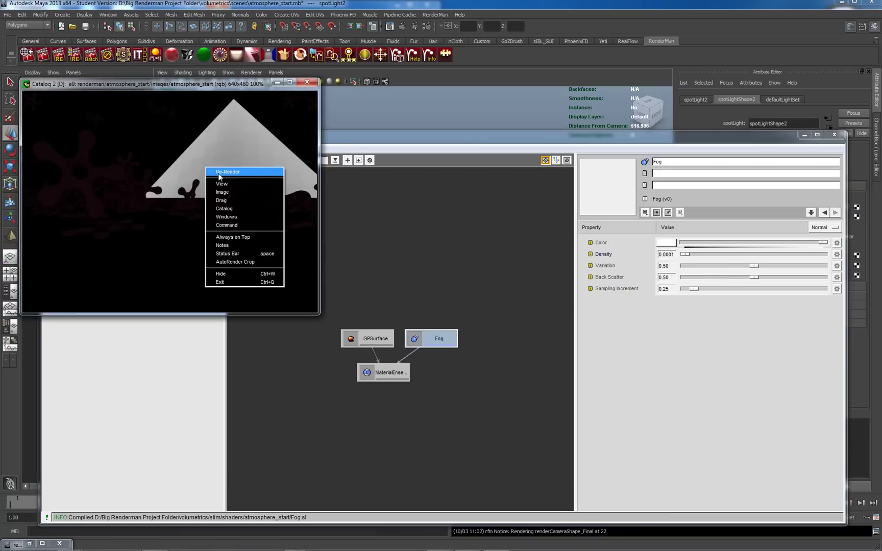
click(219, 173)
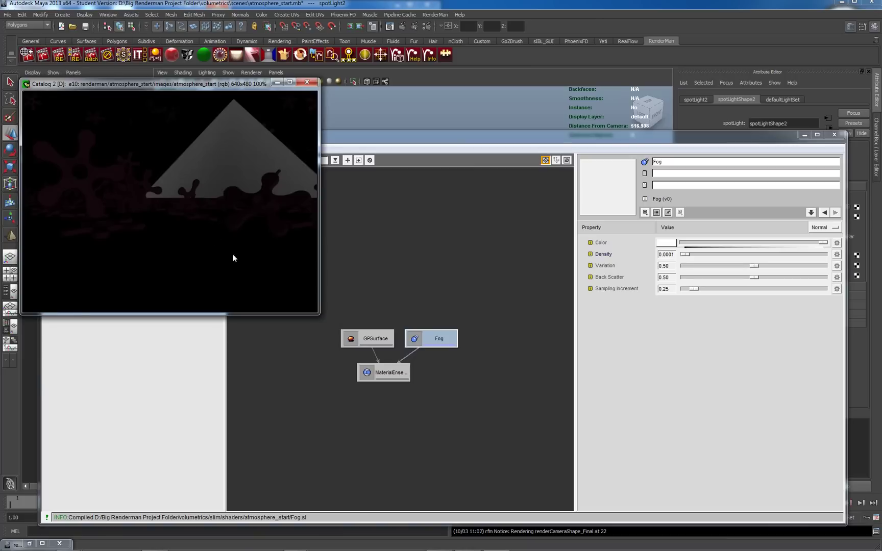
Set the surface color of the ensemble's GPSurface material to red (0.500, 0, 0) and re-render the scene
click(394, 380)
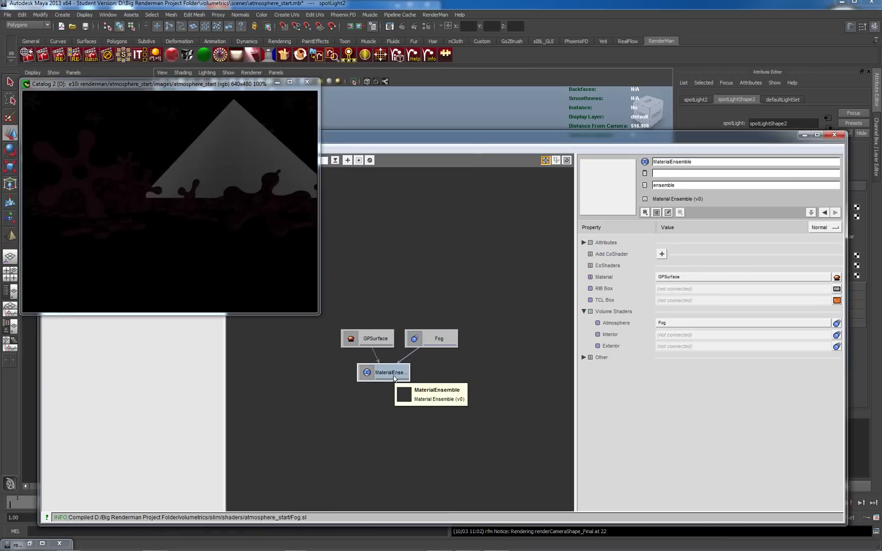
click(374, 341)
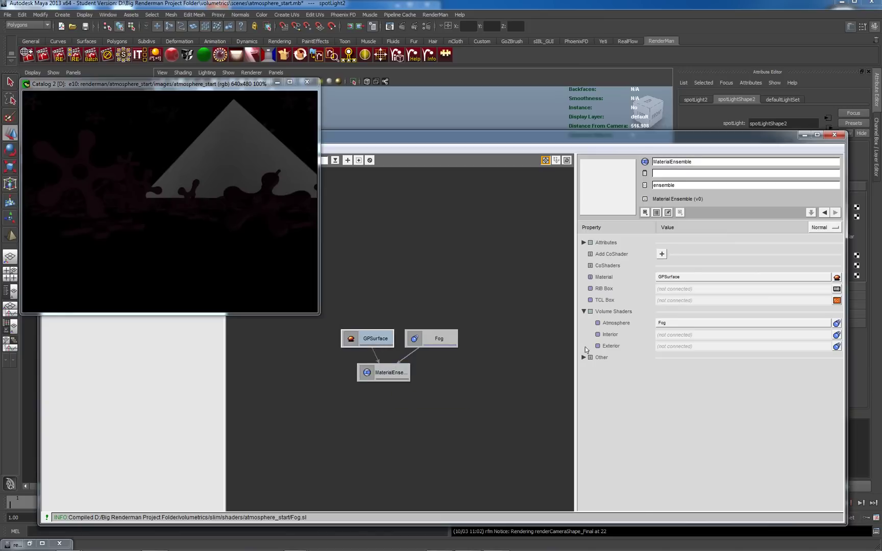
click(667, 244)
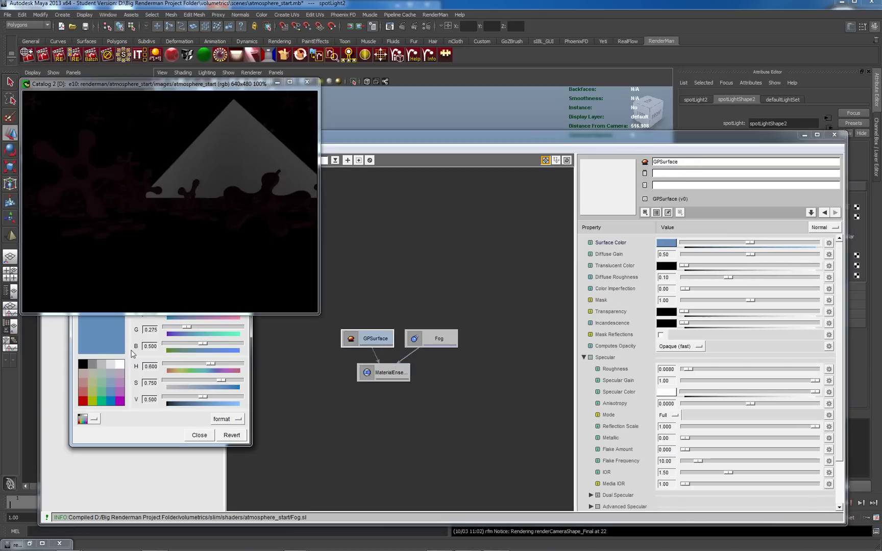
click(84, 403)
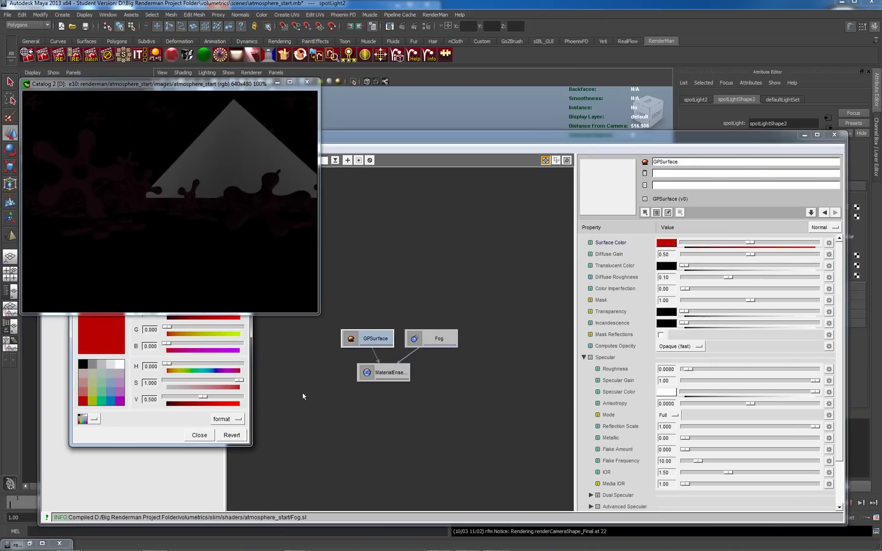
right_click(203, 171)
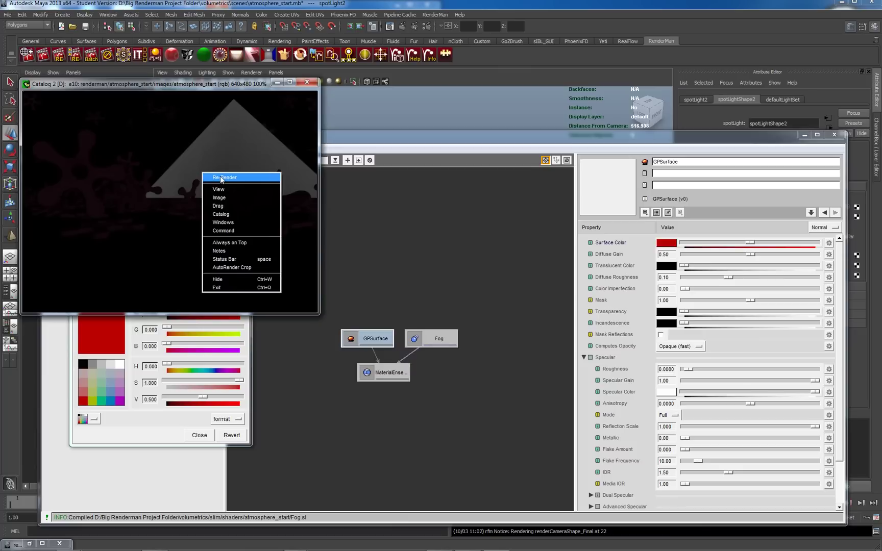
click(220, 178)
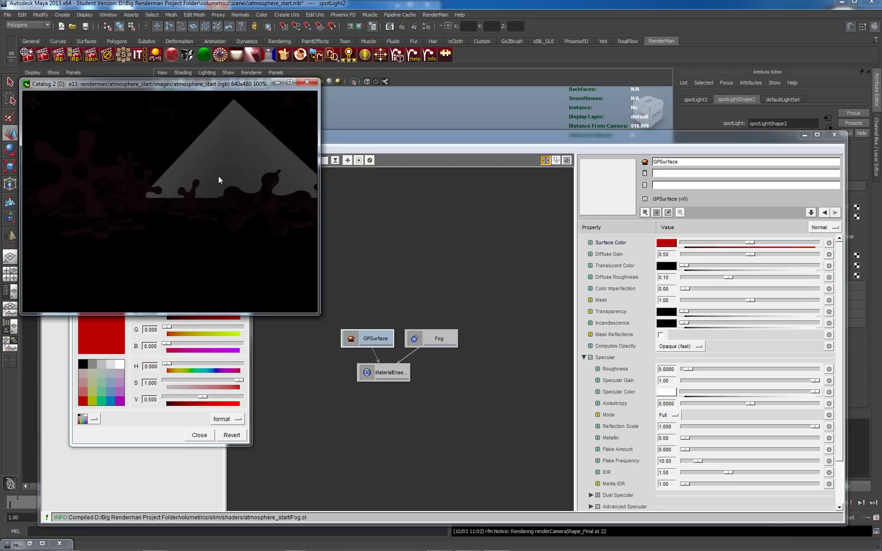
Select pPyramid1 in the scene and re-render it with the red surface color
drag(388, 134, 403, 120)
click(462, 233)
right_click(206, 163)
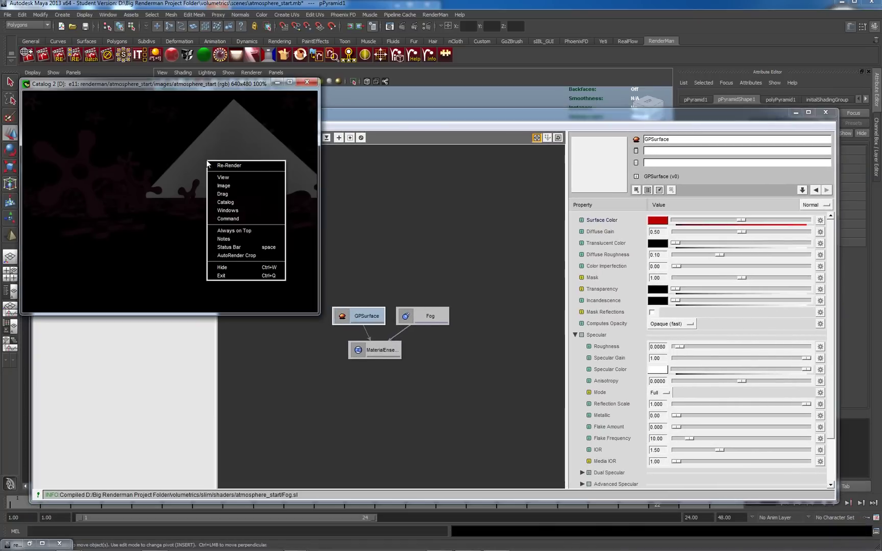
click(220, 166)
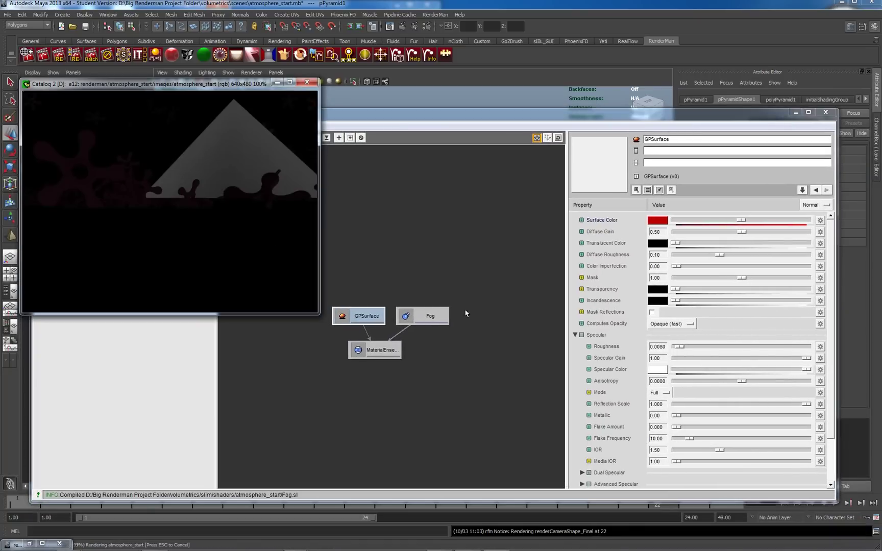
Test the Fog density at 0.00001 and re-render the scene
click(428, 317)
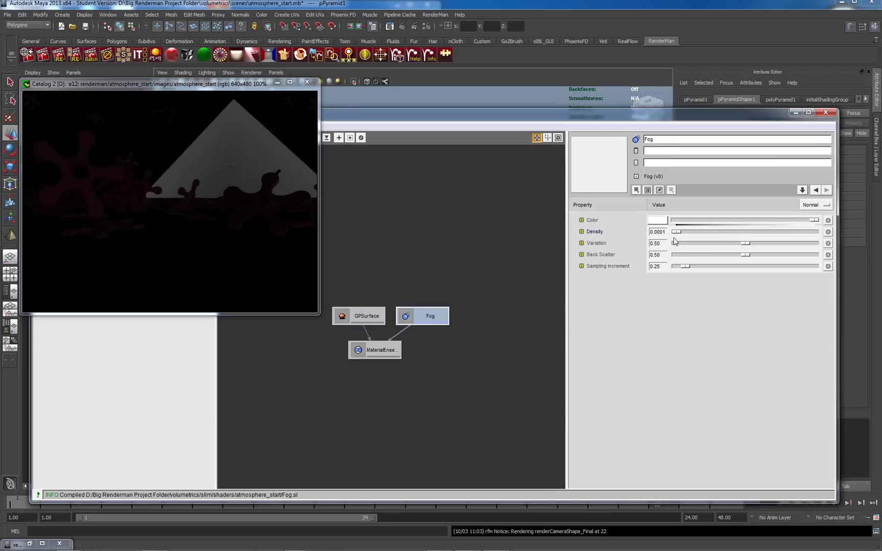
click(664, 233)
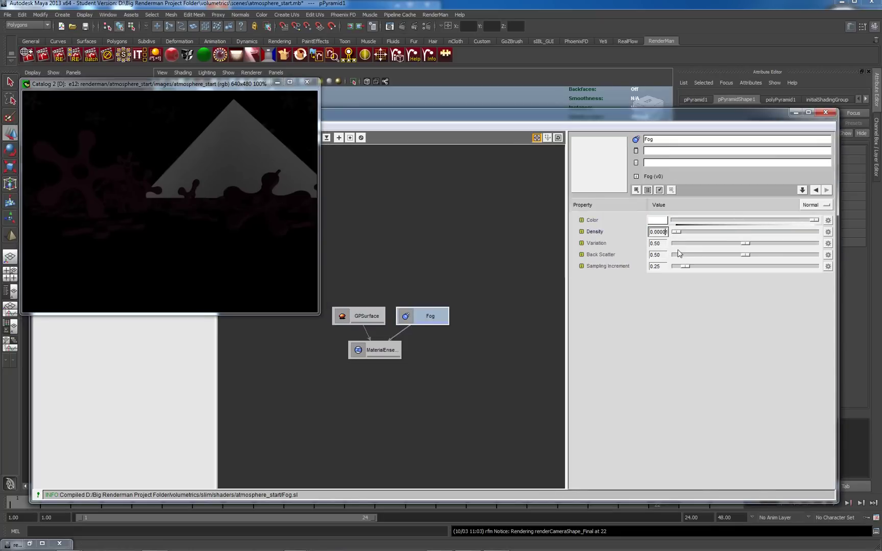
right_click(200, 179)
click(215, 186)
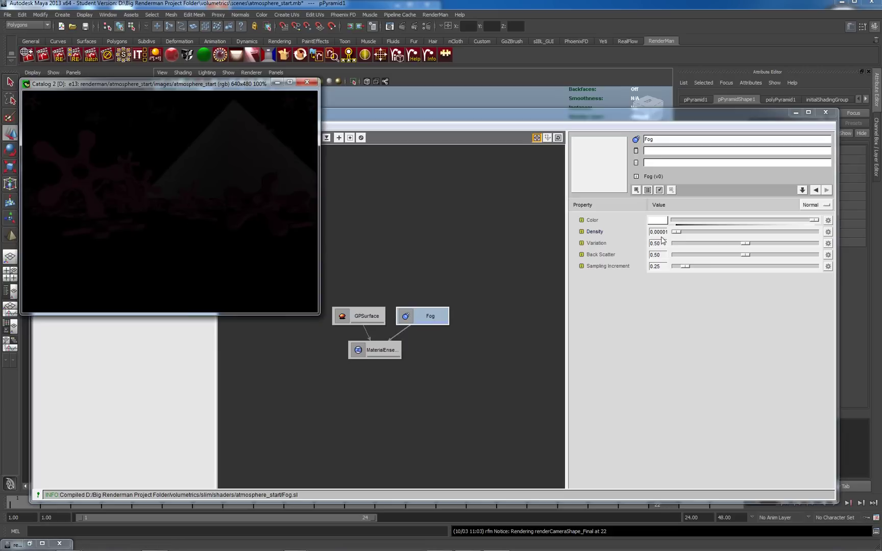
Raise the Fog density back to 0.00010 and re-render the scene
drag(664, 235, 670, 235)
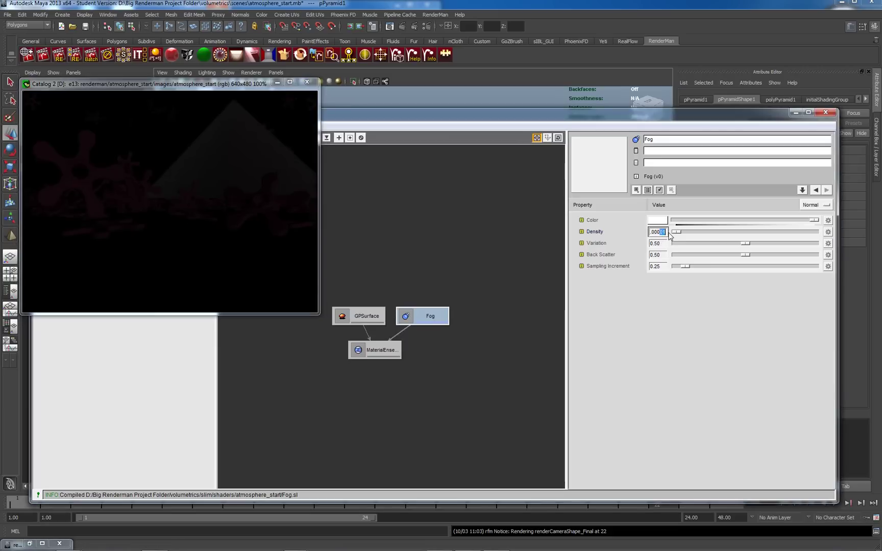
key(Return)
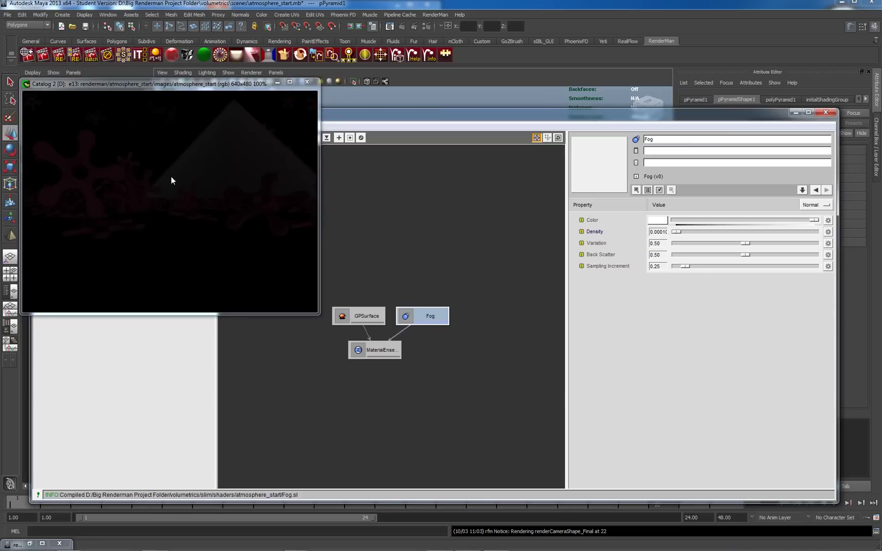
right_click(171, 180)
click(178, 181)
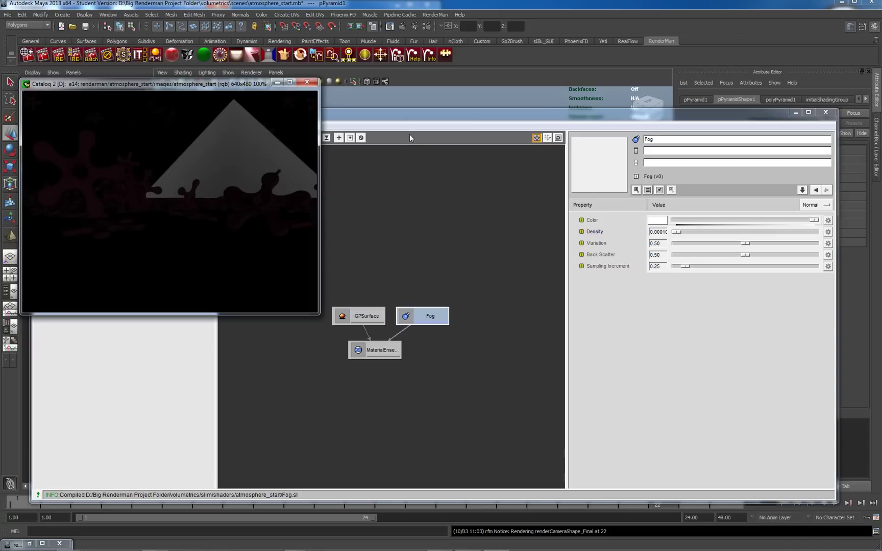
Reposition the Slim editor and add a second GPSurface material to the shader graph
drag(395, 121, 531, 328)
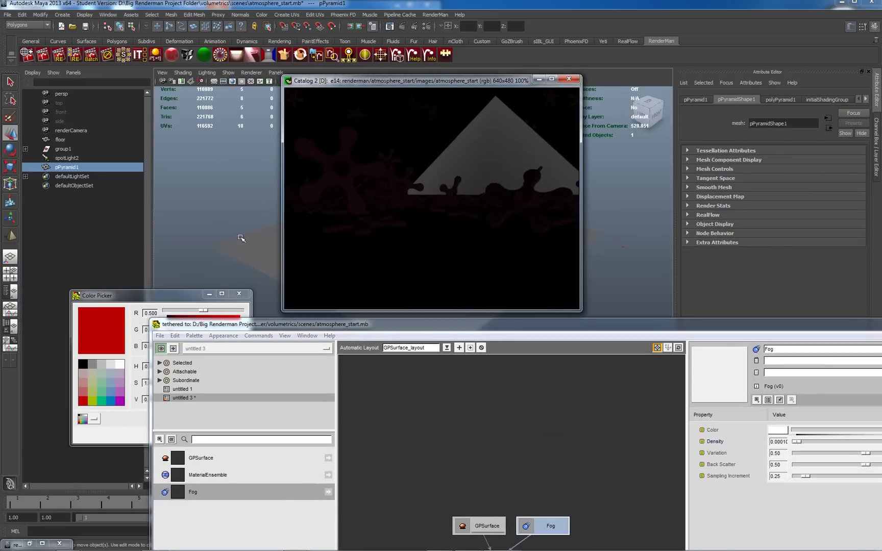
drag(459, 329, 353, 285)
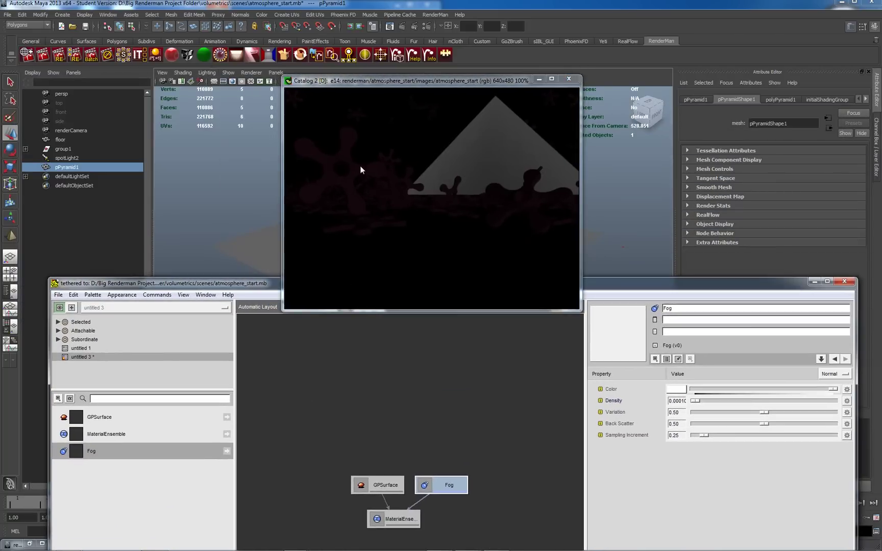
drag(599, 282, 297, 174)
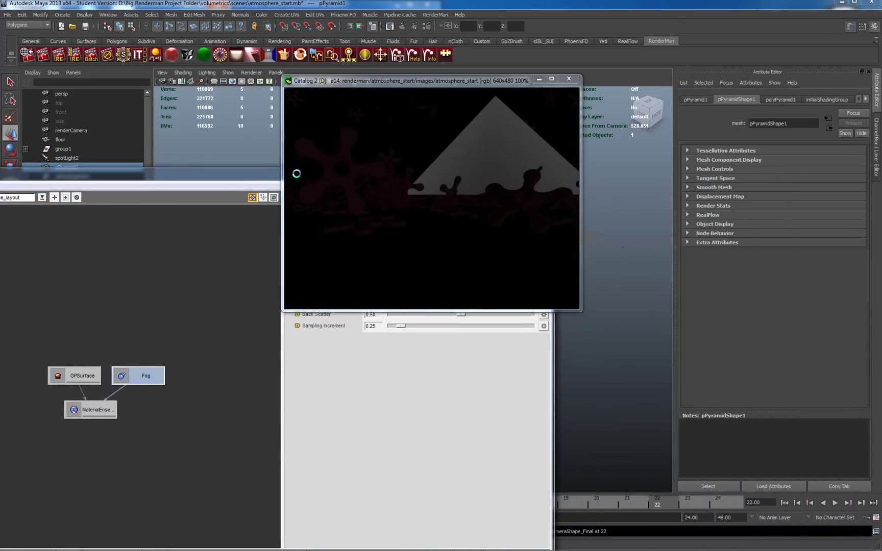
right_click(197, 397)
mouse_move(229, 430)
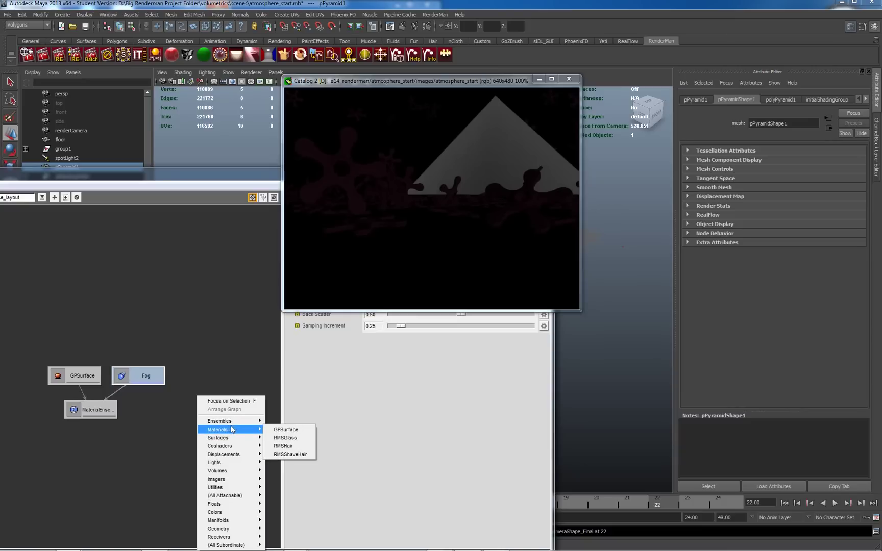
click(279, 429)
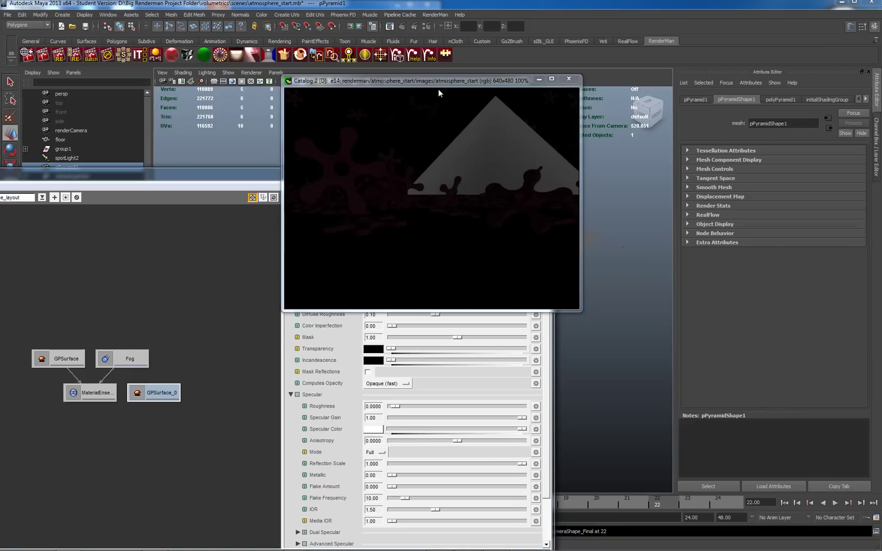
Set the new GPSurface material's surface color to bright red (R 0.690, G 0.035, B 0.035) and re-render the scene
drag(441, 80, 526, 85)
drag(598, 85, 712, 90)
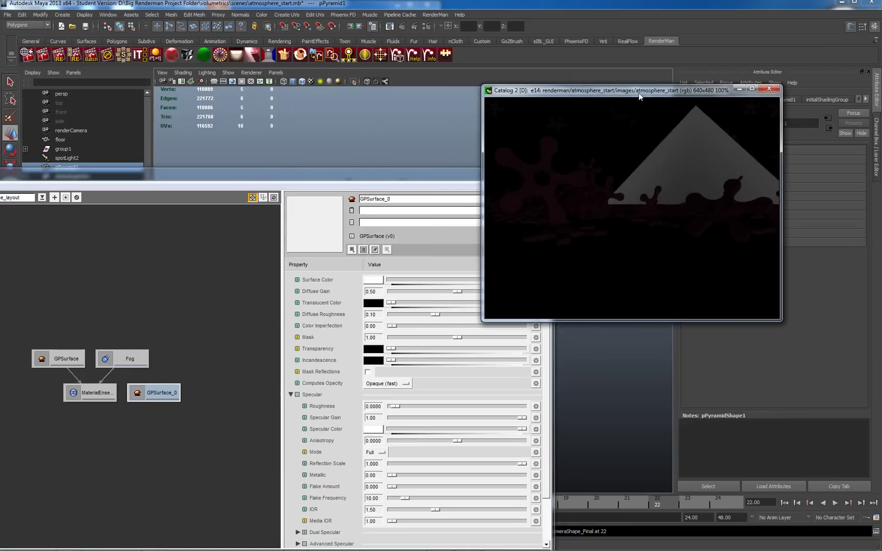
click(372, 282)
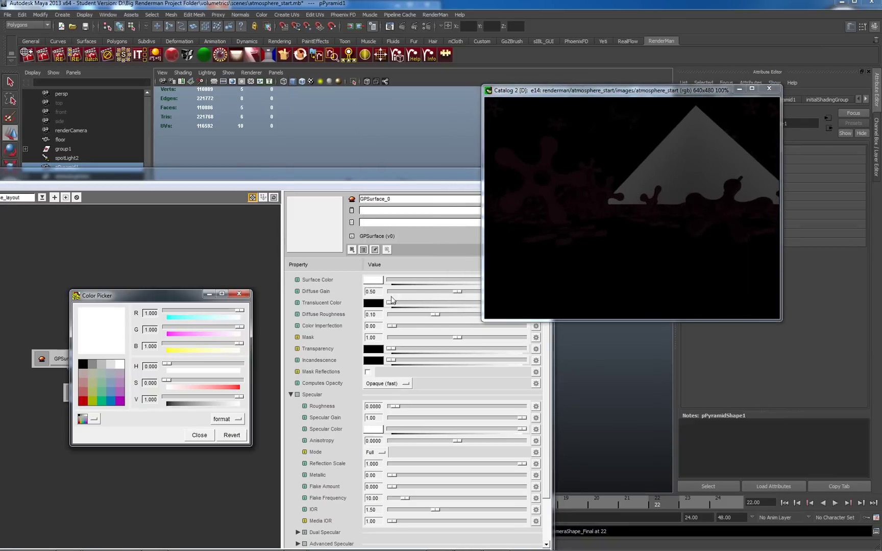
click(83, 394)
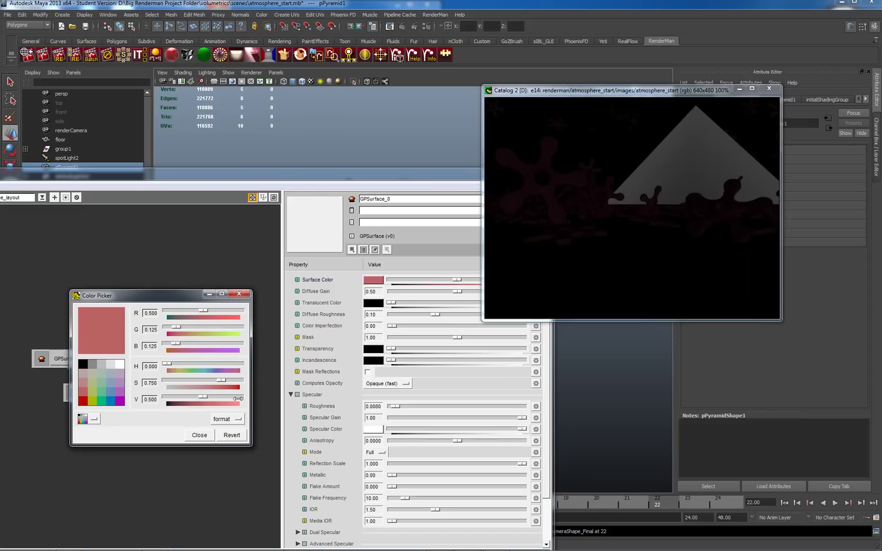
drag(206, 399, 238, 383)
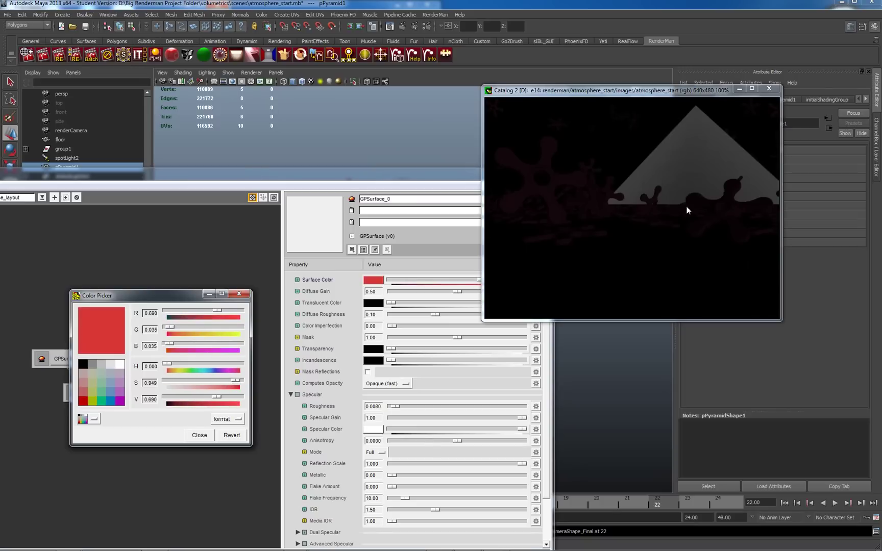
right_click(629, 201)
click(646, 202)
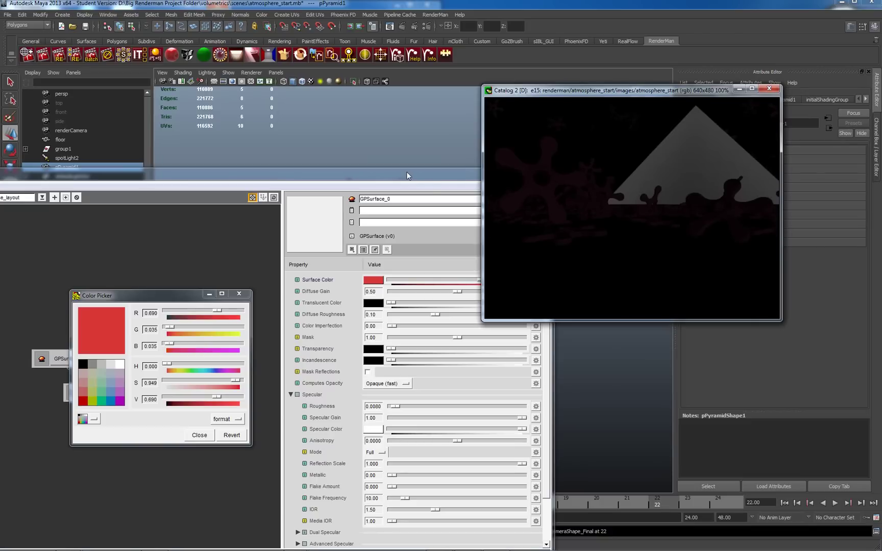
Attach GPSurface_0 as the surface material of the cog group group1 and re-render the scene
drag(407, 175, 421, 307)
drag(564, 94, 656, 89)
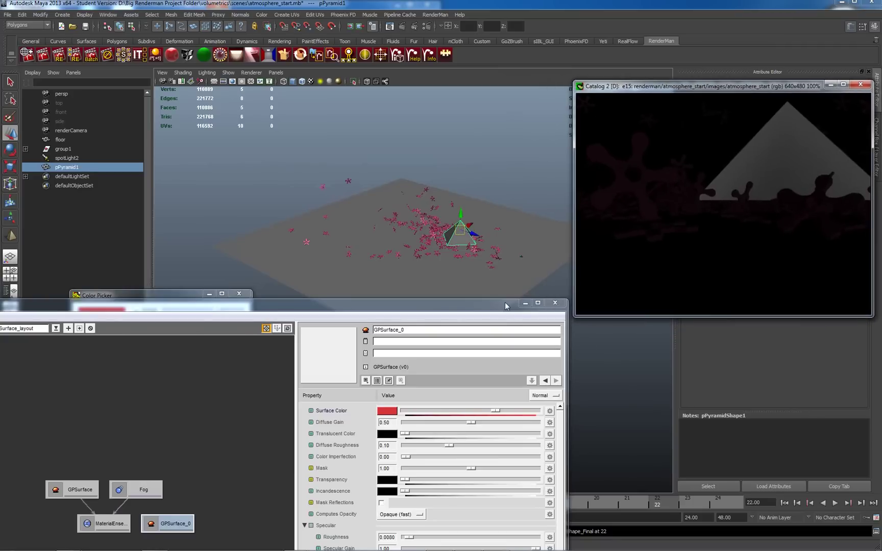
click(349, 181)
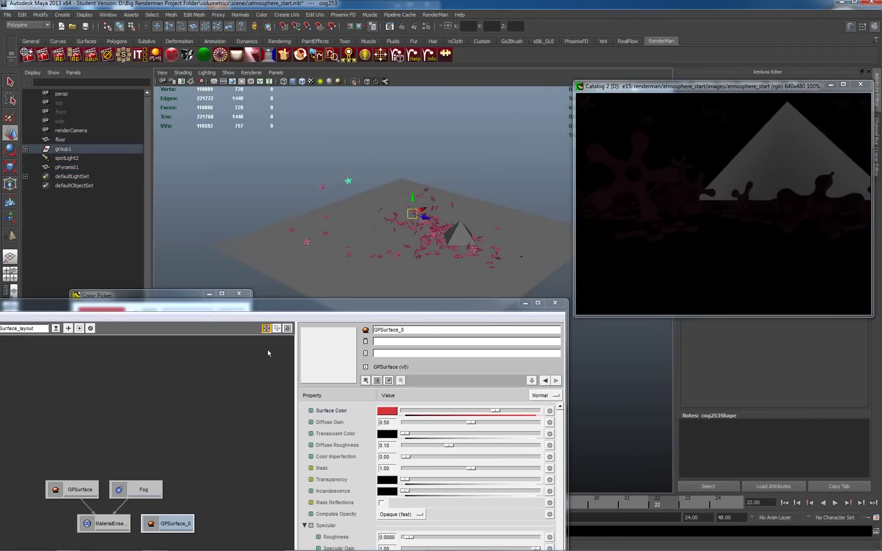
click(65, 149)
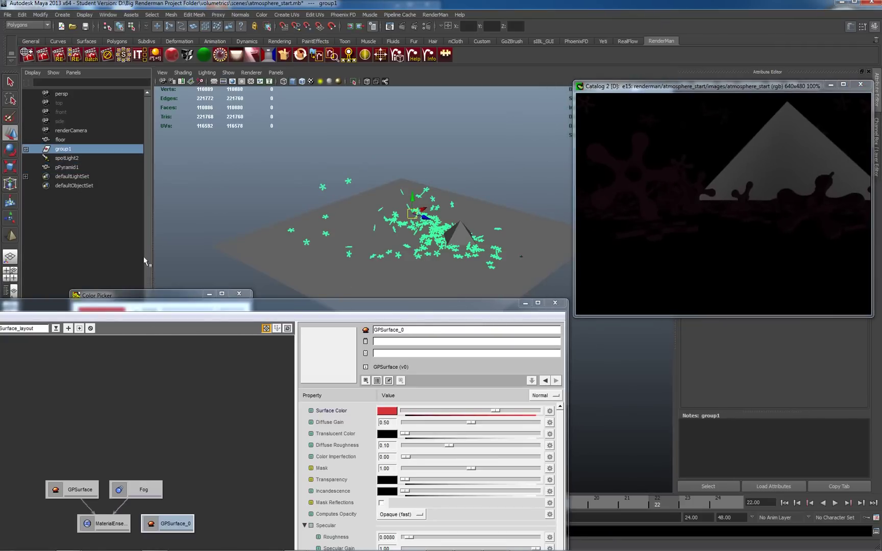
right_click(174, 522)
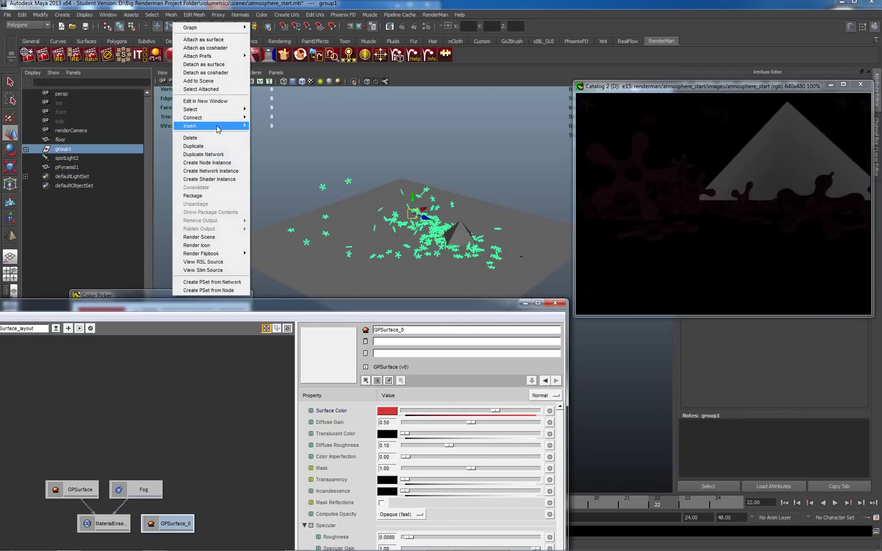
click(215, 42)
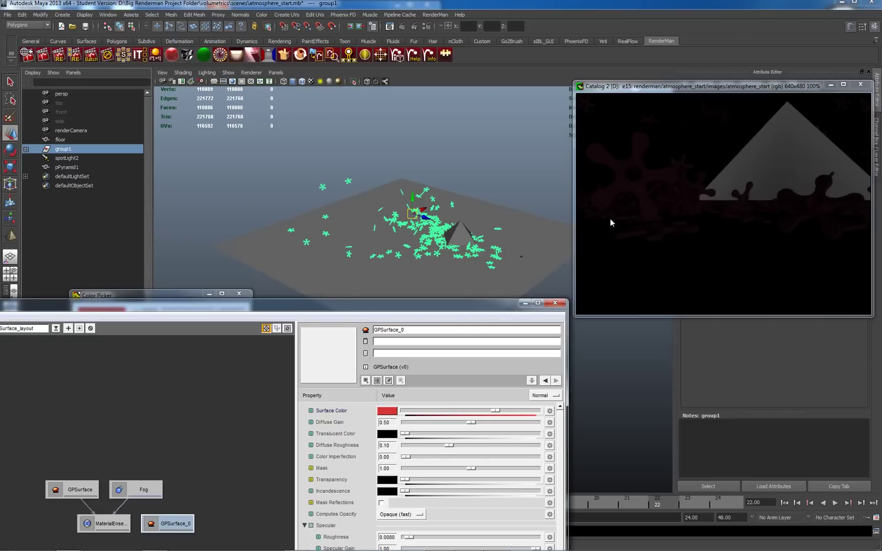
right_click(673, 181)
click(702, 188)
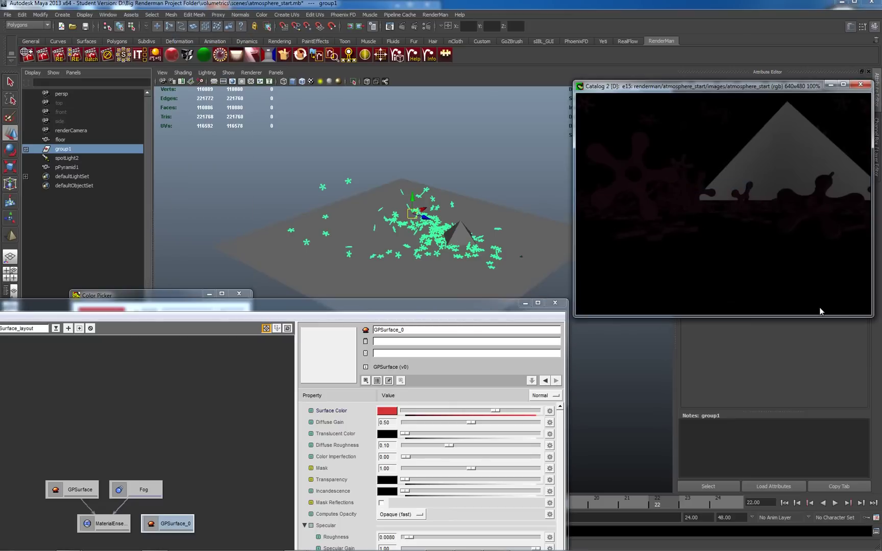
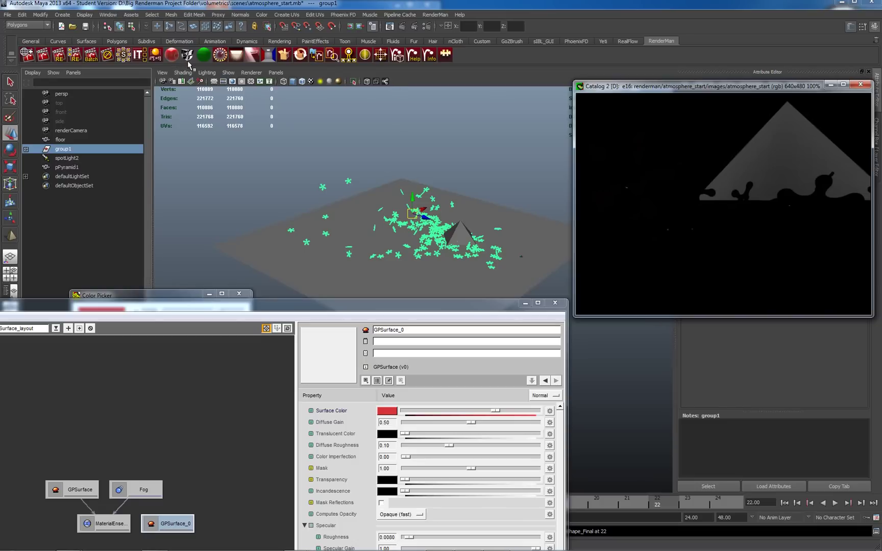
Create a RenderMan area light, raise it above the cogs and scale it up uniformly to about 139
click(237, 55)
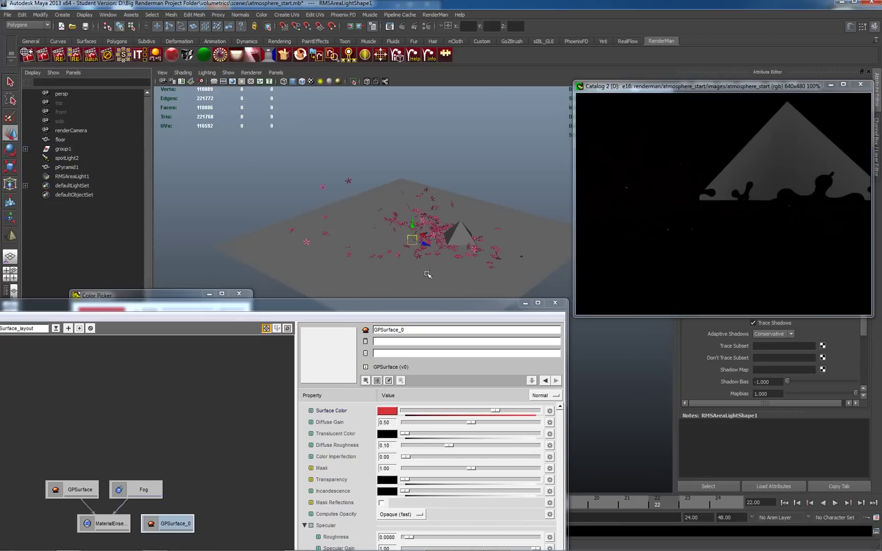
drag(413, 224, 484, 194)
key(r)
drag(523, 145, 881, 119)
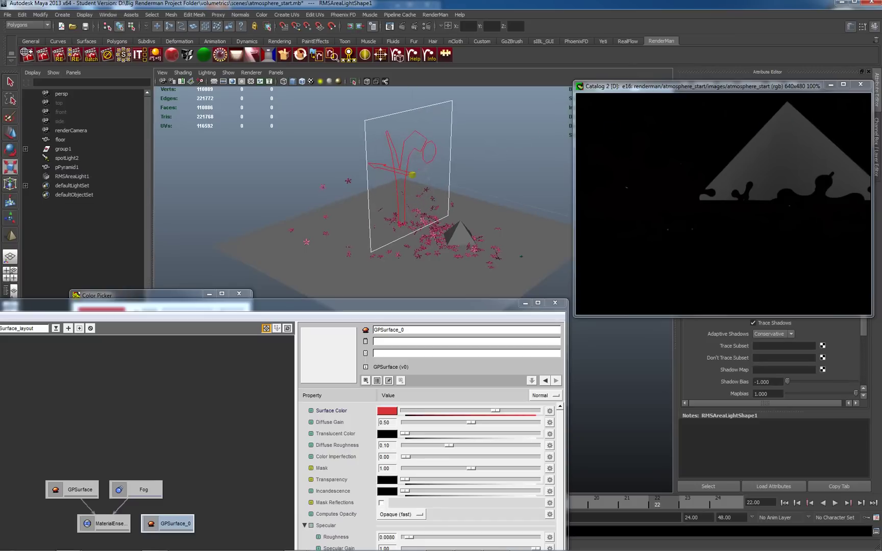
drag(419, 179, 486, 152)
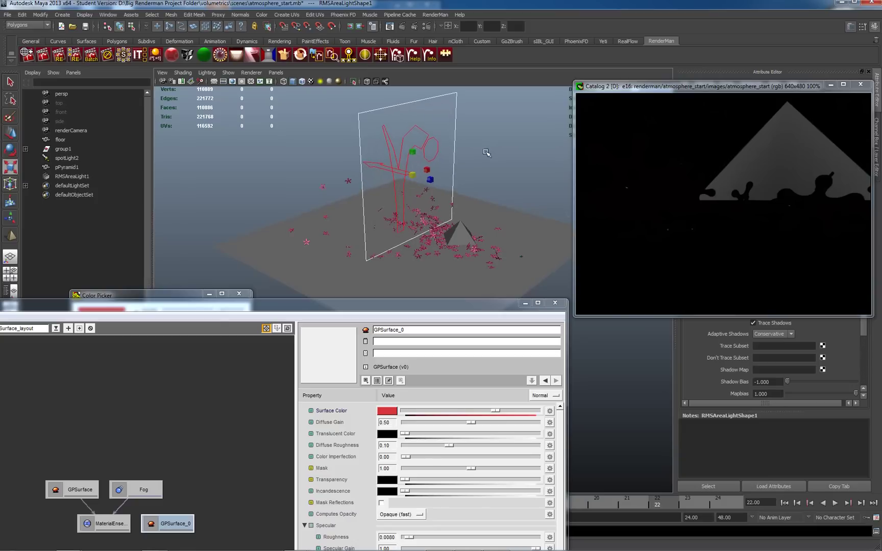
Move the area light out to the floor's edge and rotate it to about -39° on X
key(w)
drag(427, 180, 571, 253)
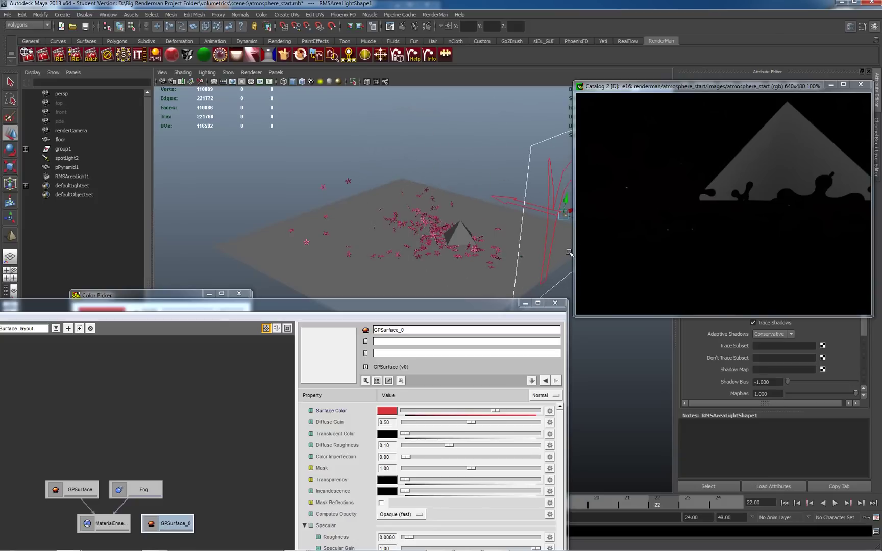
key(e)
drag(568, 199, 558, 194)
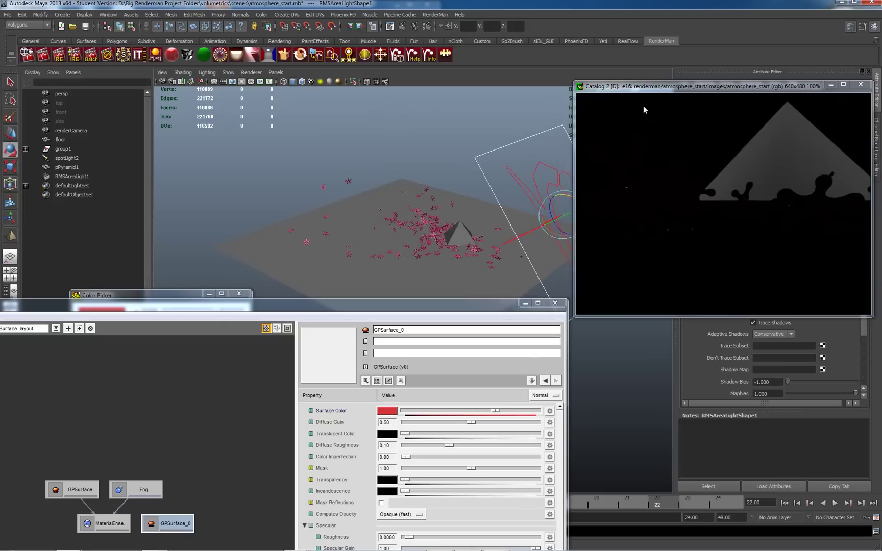
Shift the area light to about Y 89.3, Z 185.4 and re-render the scene
drag(654, 92, 629, 298)
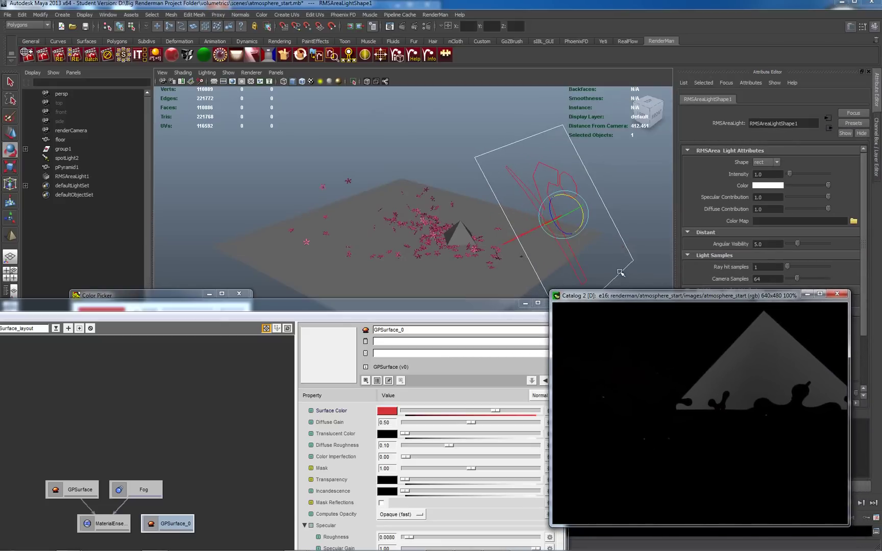
click(618, 191)
key(w)
drag(582, 206, 630, 257)
drag(643, 298, 222, 93)
right_click(220, 128)
click(239, 134)
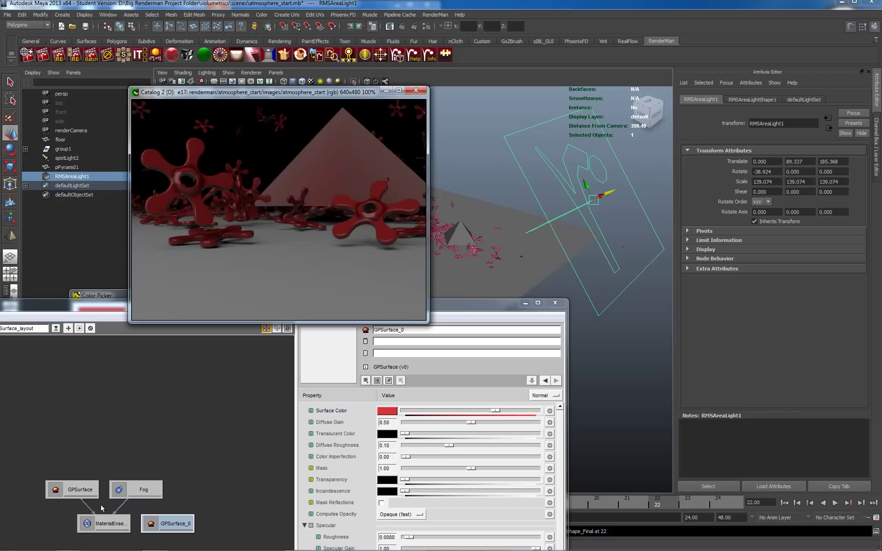
Set the original GPSurface material's surface color to purple (R 0.400, G 0.000, B 0.500) and re-render the scene
click(81, 490)
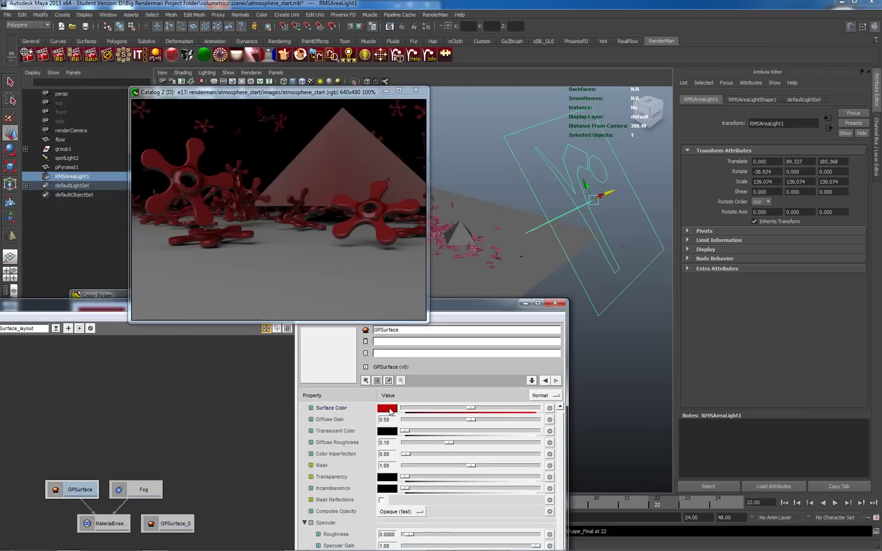
click(389, 410)
click(117, 403)
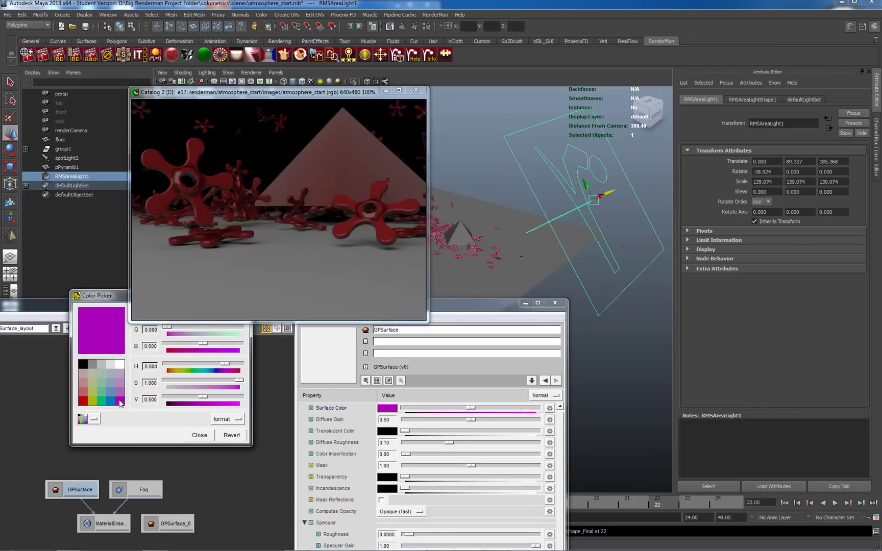
right_click(292, 165)
click(303, 169)
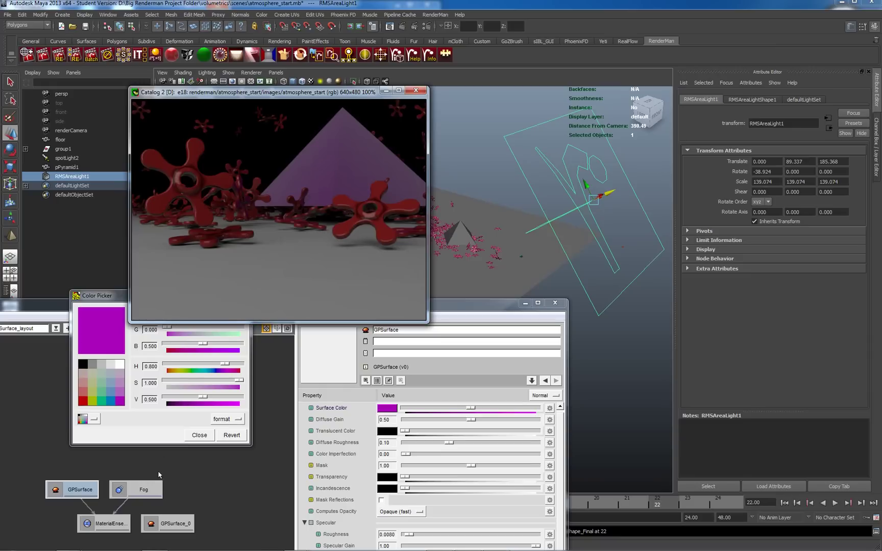
Rename the Fog node to world and re-render the scene
drag(347, 92, 311, 45)
click(149, 497)
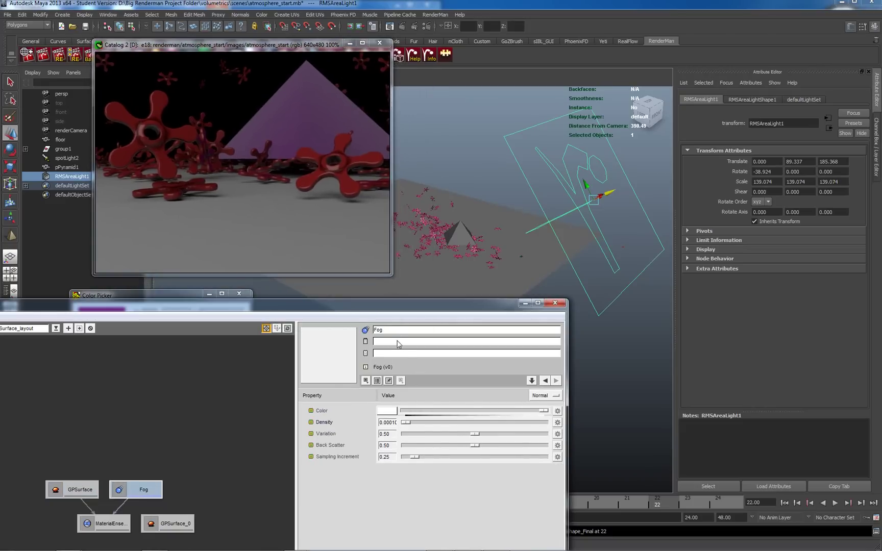
double_click(377, 329)
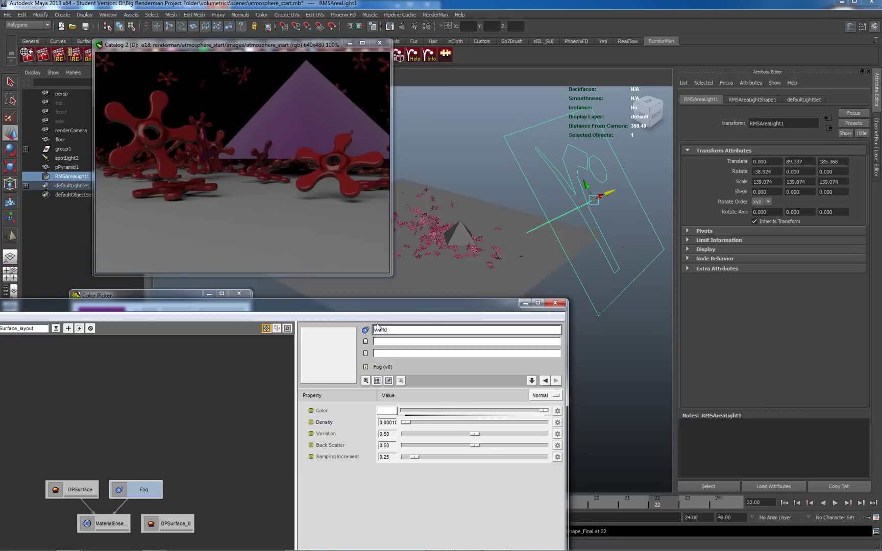
click(397, 342)
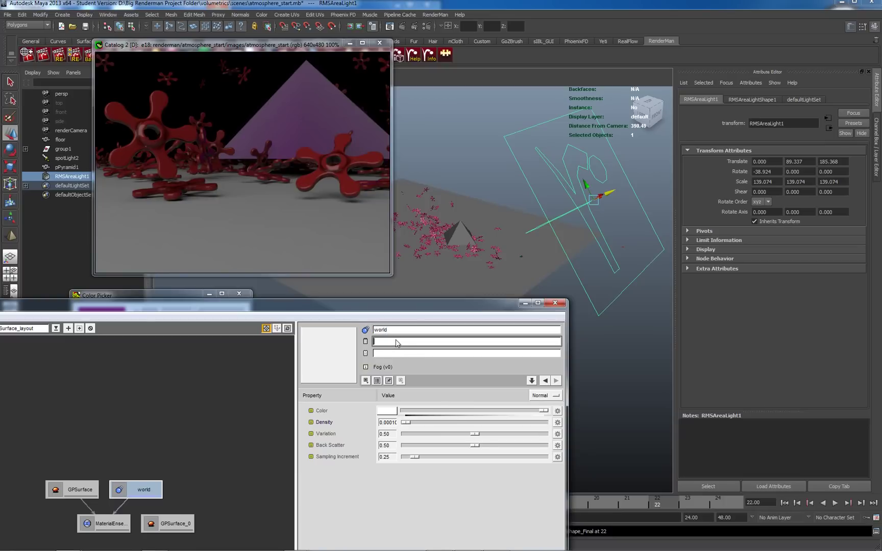
right_click(206, 131)
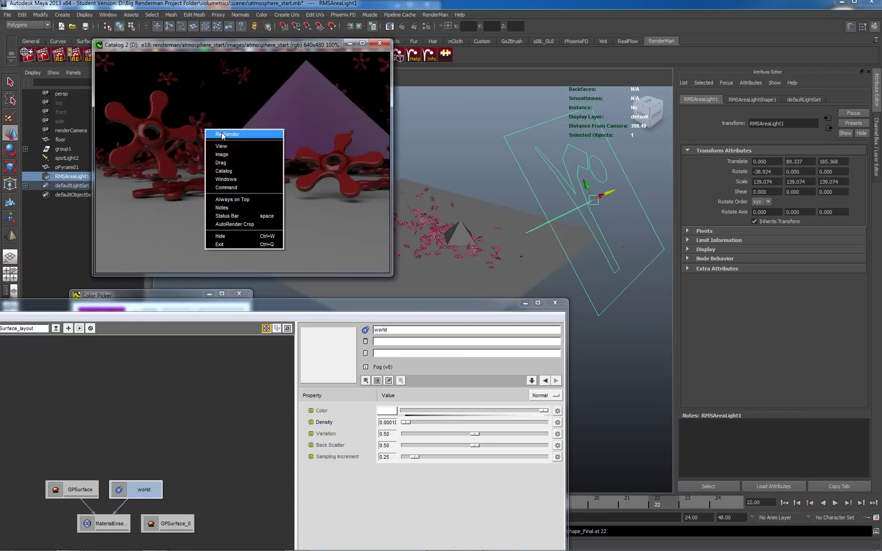
click(223, 135)
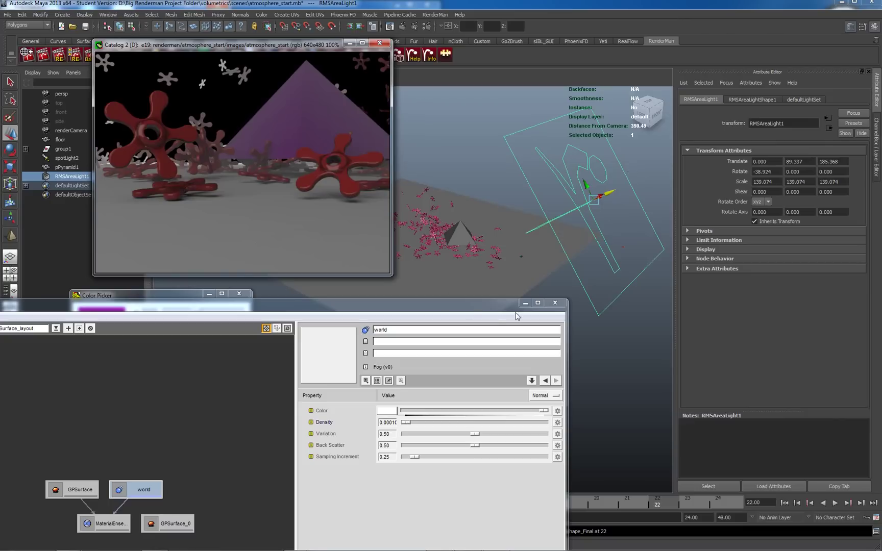
Examine spotLight2's placement relative to the scene and lower the Slim editor to uncover more of the viewport
click(634, 248)
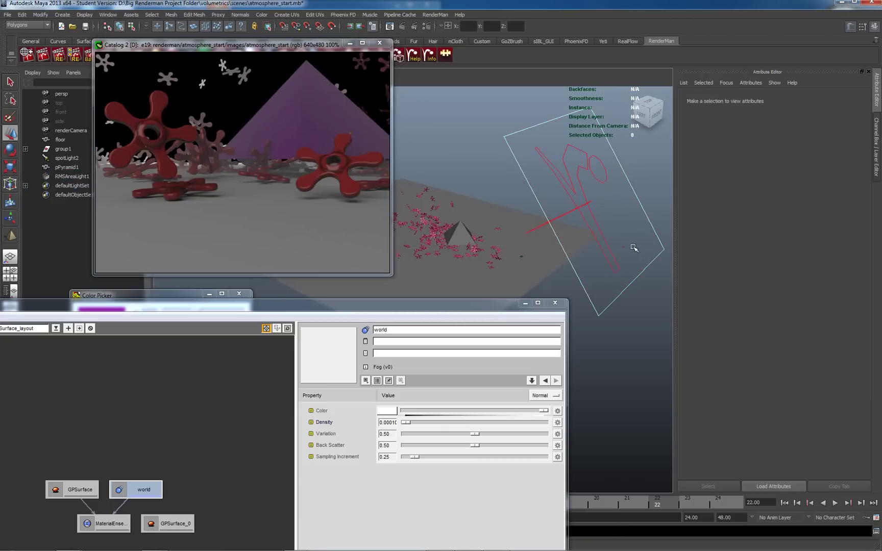
click(625, 246)
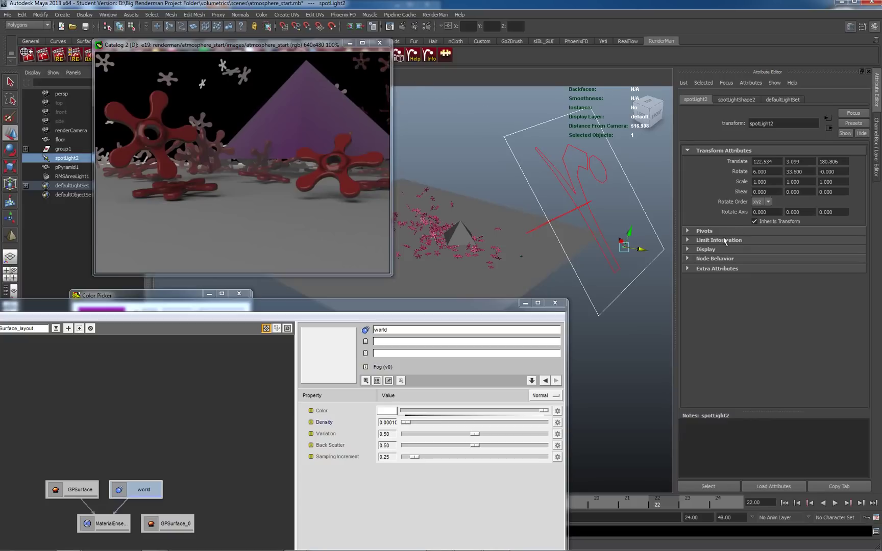
scroll(643, 248, up, 8)
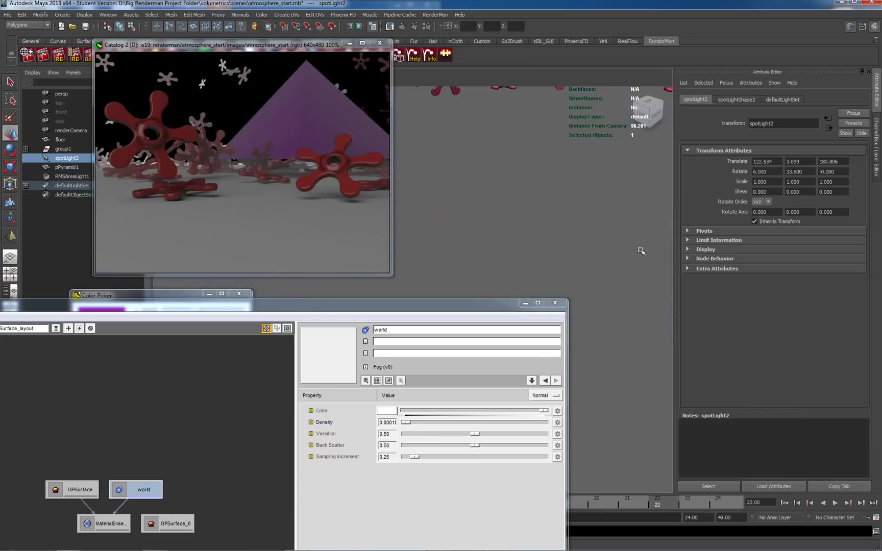
scroll(577, 270, down, 2)
click(574, 258)
alt+drag(465, 301, 470, 265)
drag(455, 305, 455, 356)
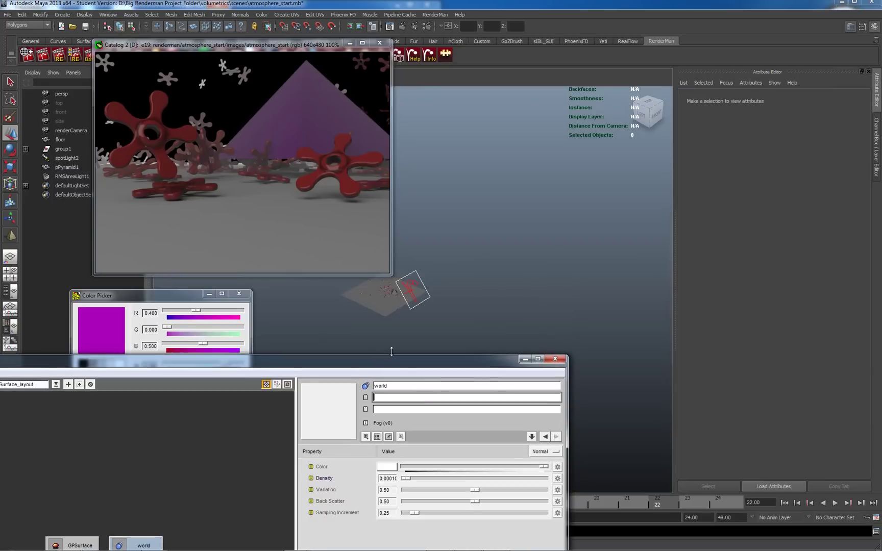
Set spotLight2's cone angle to about 55.5 and re-render the scene
click(67, 157)
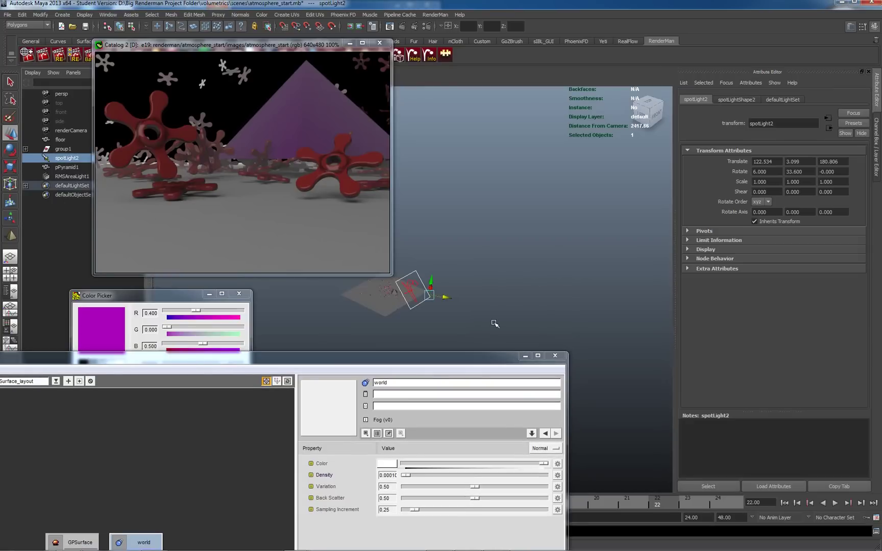
scroll(492, 321, up, 3)
scroll(493, 296, up, 5)
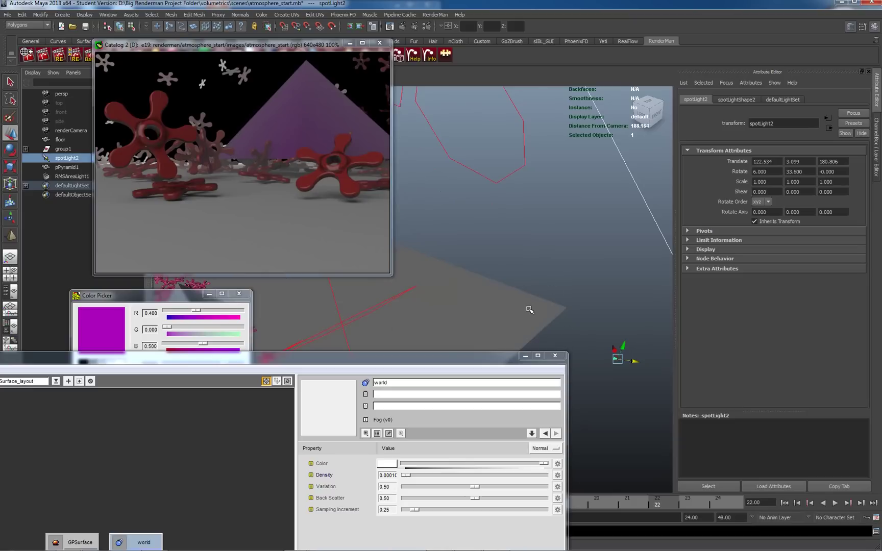
scroll(531, 310, down, 3)
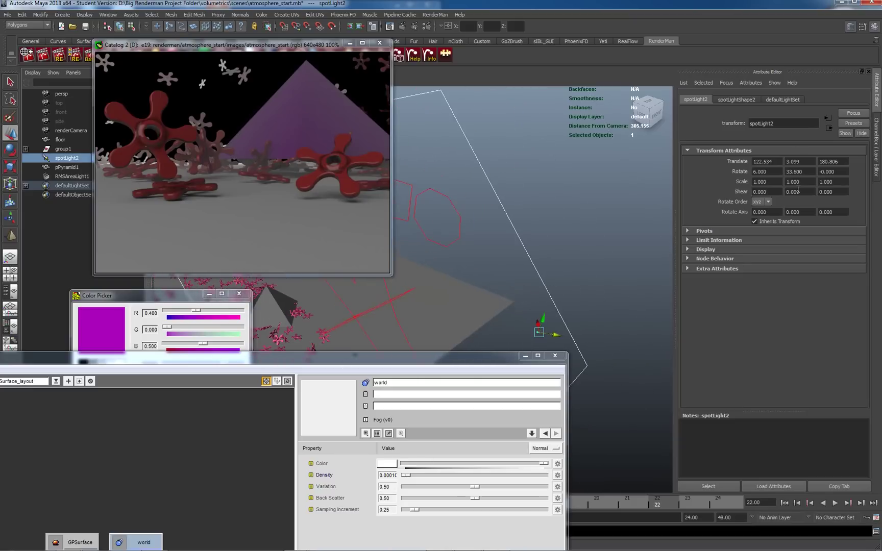
click(742, 100)
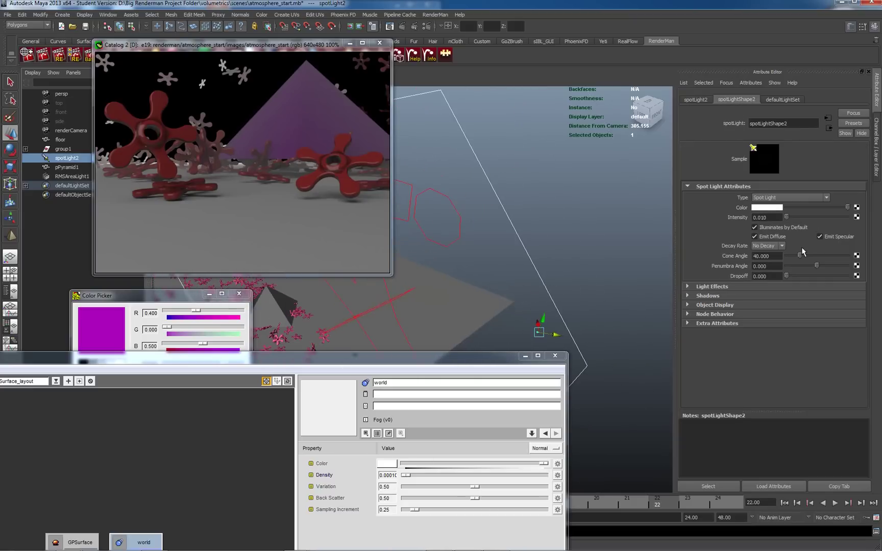
drag(800, 256, 806, 259)
right_drag(262, 118, 277, 124)
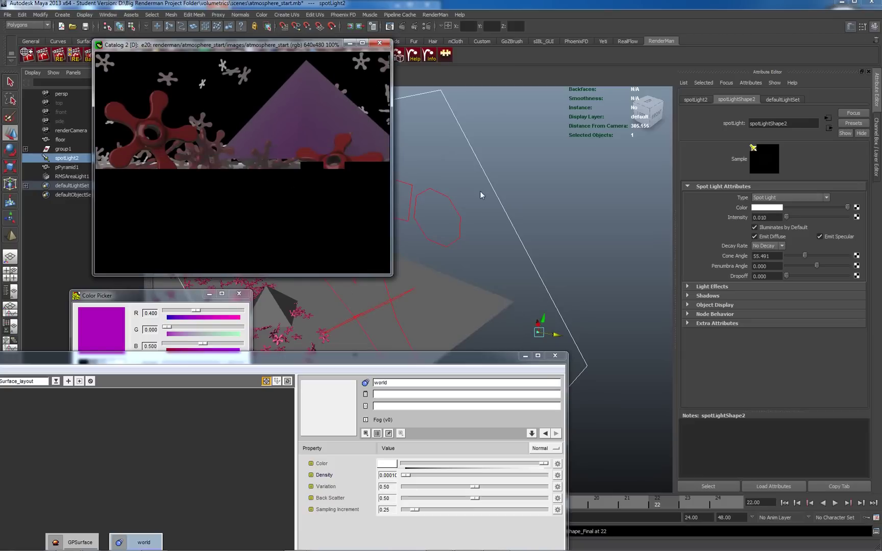
Move the pyramid far away from the cogs, well beyond the floor, and rearrange the render window around it
drag(299, 44, 239, 171)
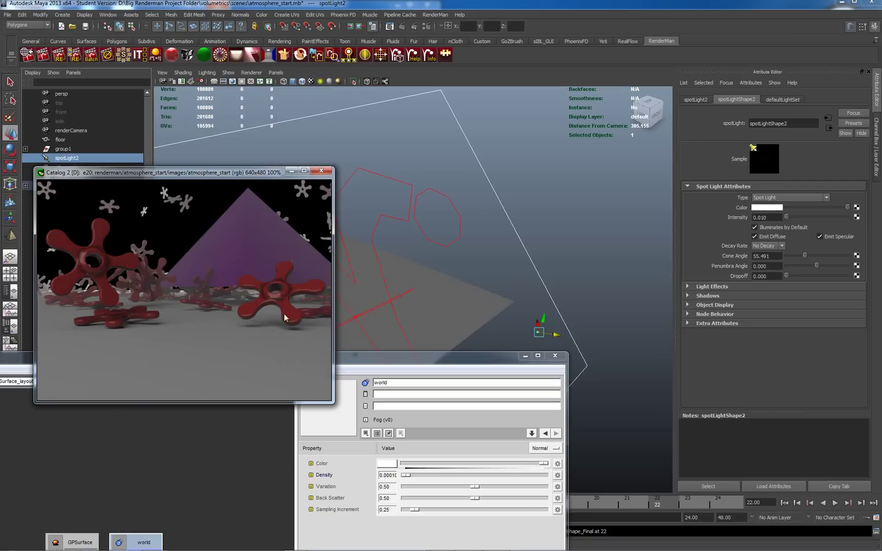
drag(262, 173, 143, 196)
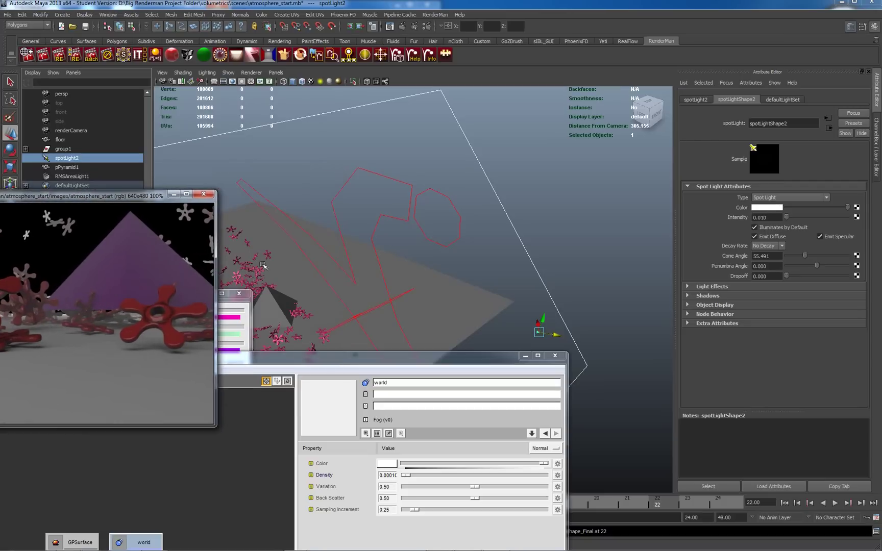
click(284, 309)
drag(295, 294, 603, 219)
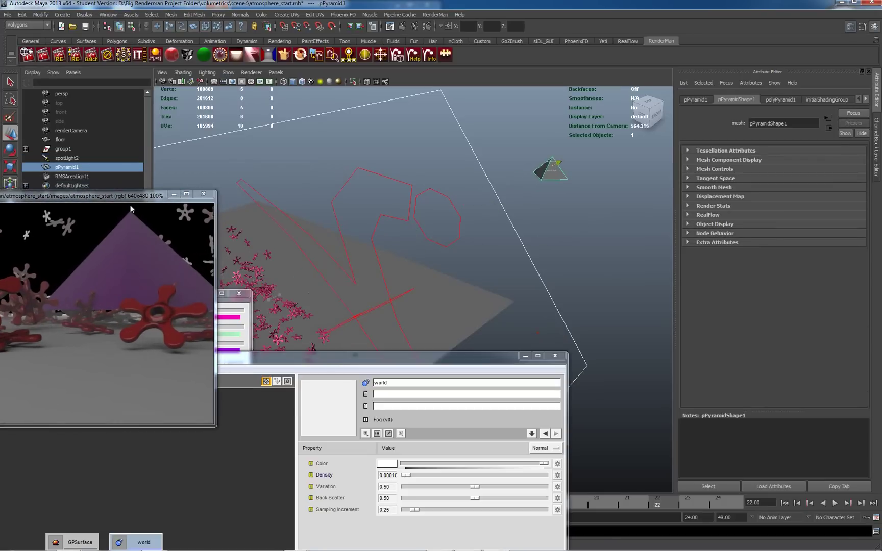
drag(124, 195, 270, 152)
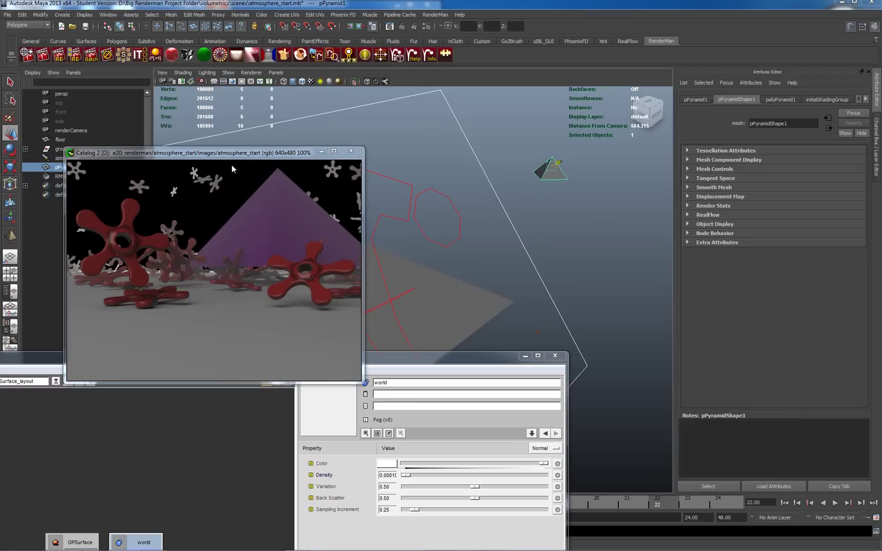
Re-render the scene with the pyramid in its distant position and shift the Slim editor aside
right_click(260, 253)
click(245, 236)
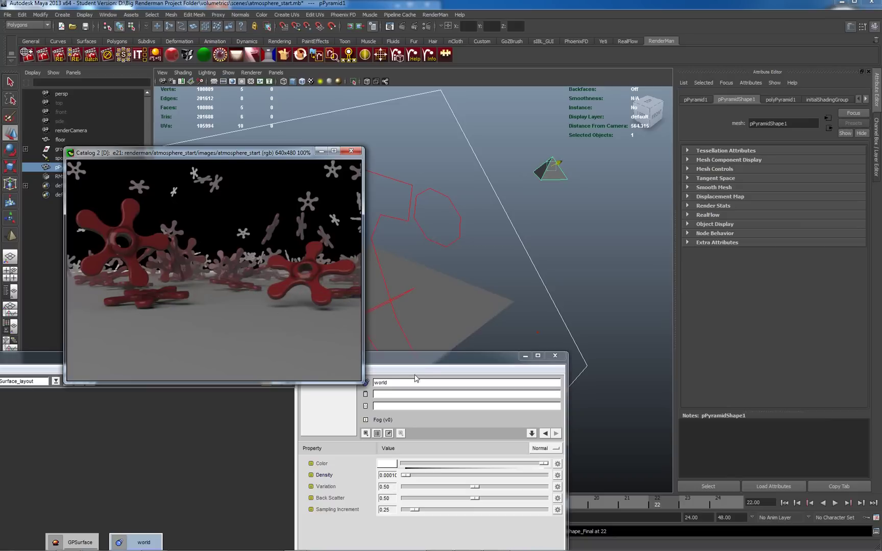
drag(370, 357, 513, 365)
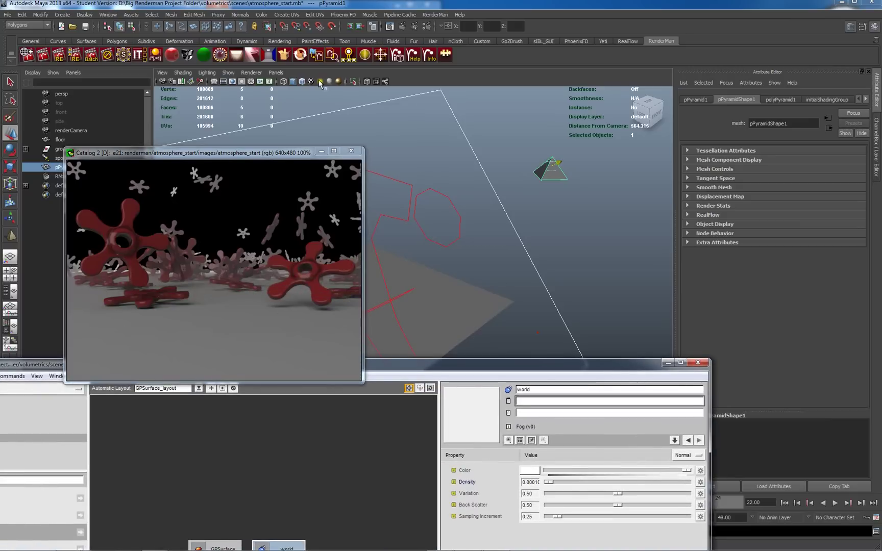
Switch the viewport to look through renderCamera and move the render window clear of the view
click(162, 73)
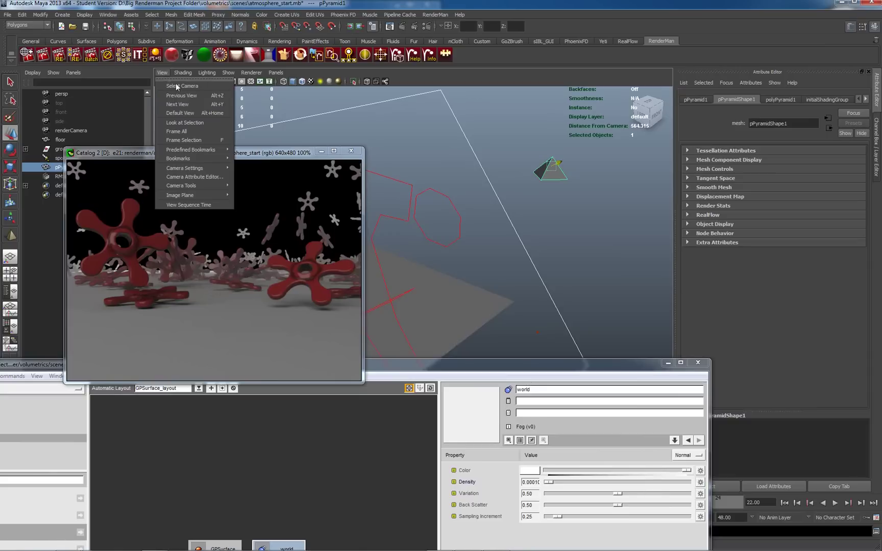
key(Escape)
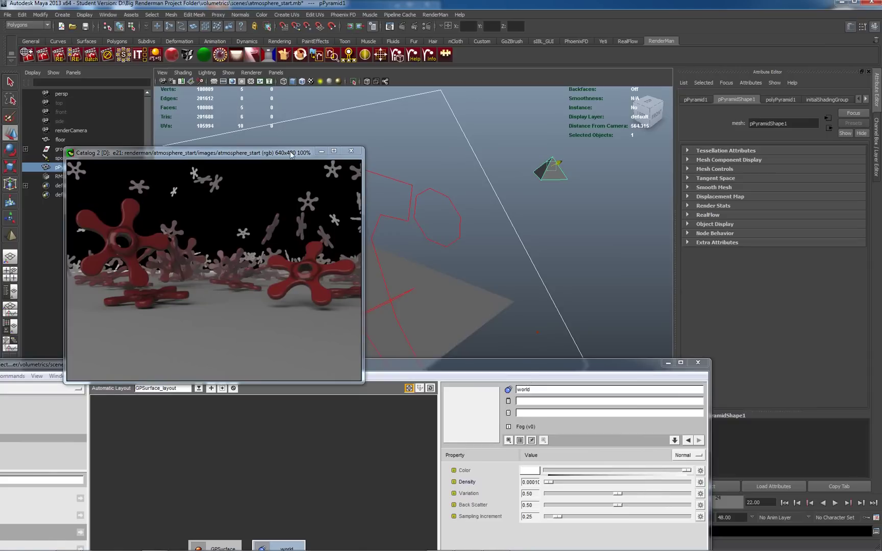
click(276, 73)
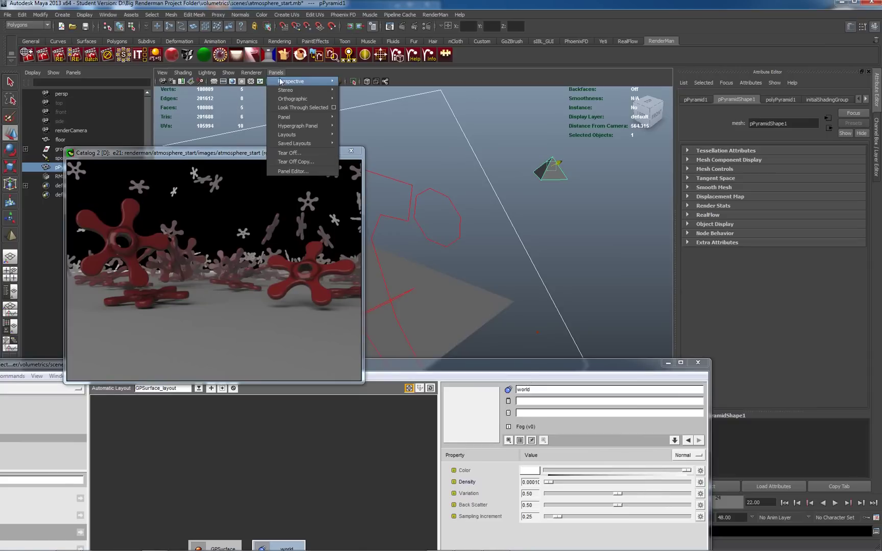
mouse_move(281, 82)
click(361, 95)
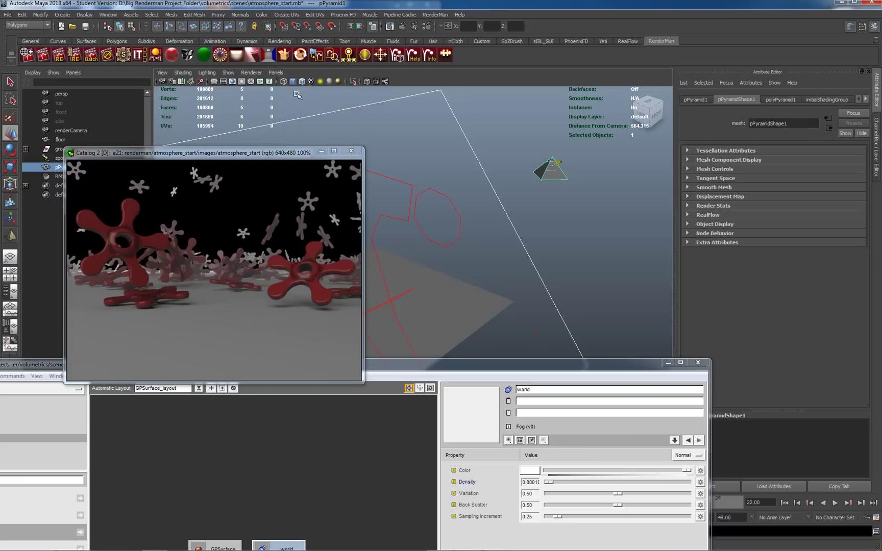
drag(296, 153, 126, 279)
click(311, 169)
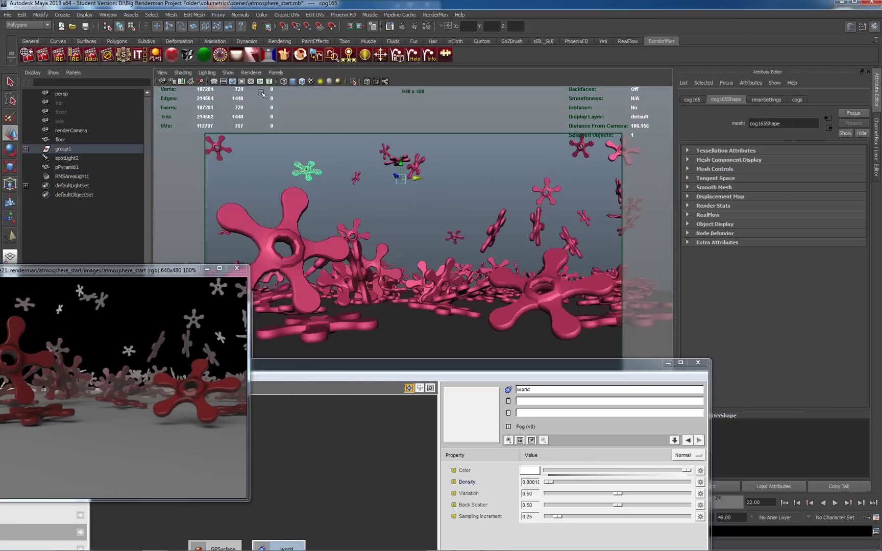
Select the viewport's camera and set its environment background color to a muted teal
click(162, 73)
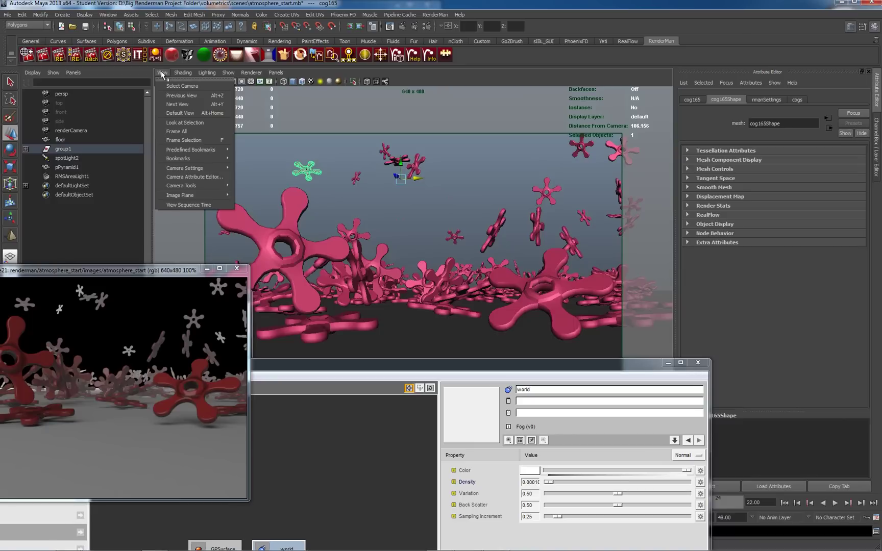
click(173, 86)
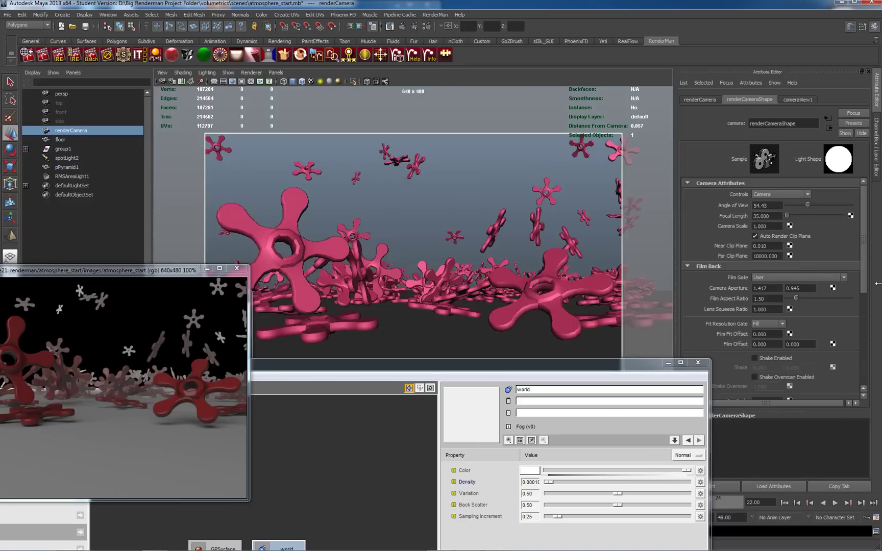
scroll(866, 280, down, 10)
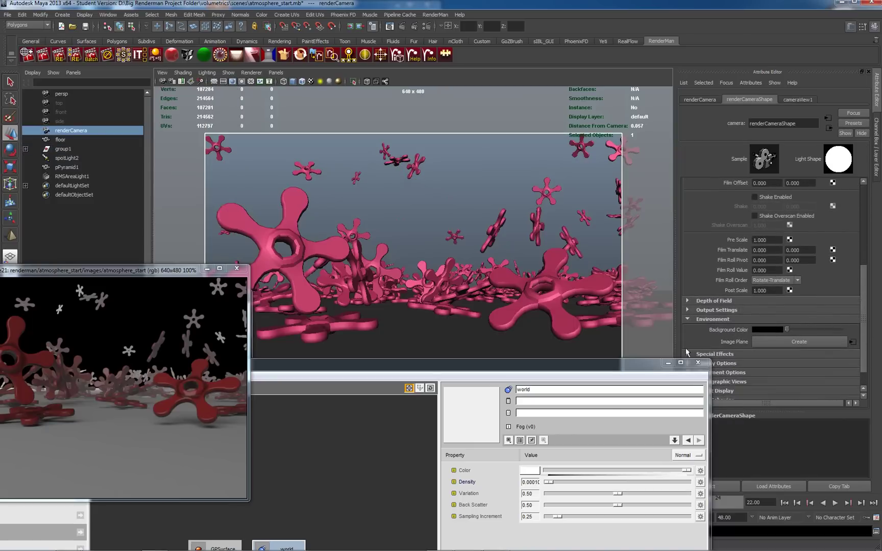
drag(638, 369, 596, 397)
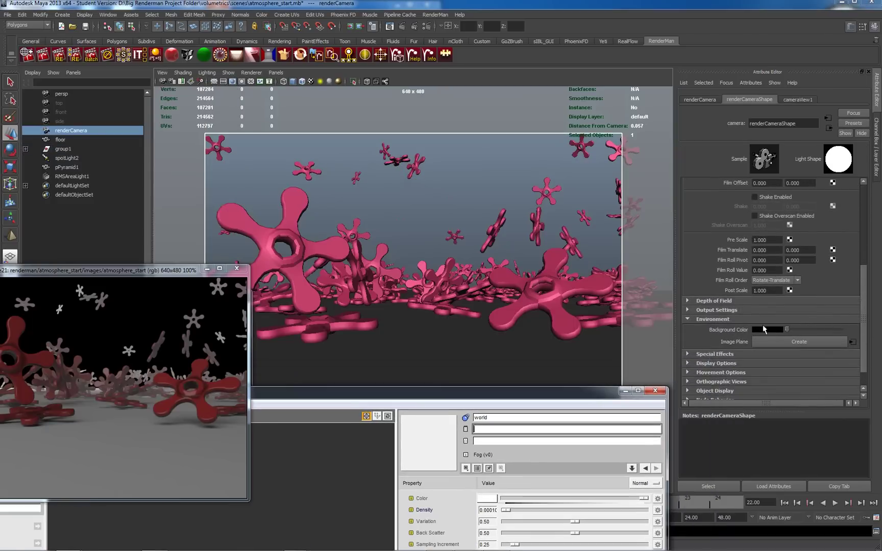
click(766, 330)
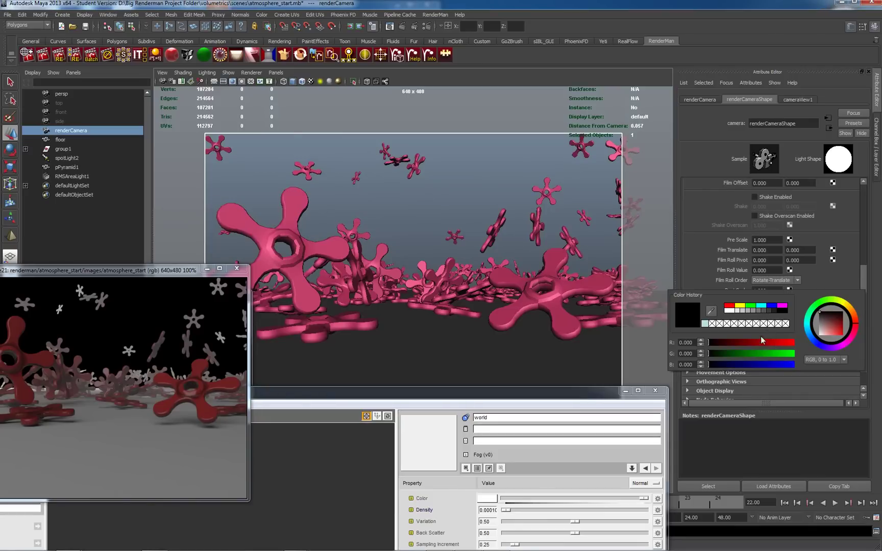
click(748, 313)
drag(766, 343, 748, 348)
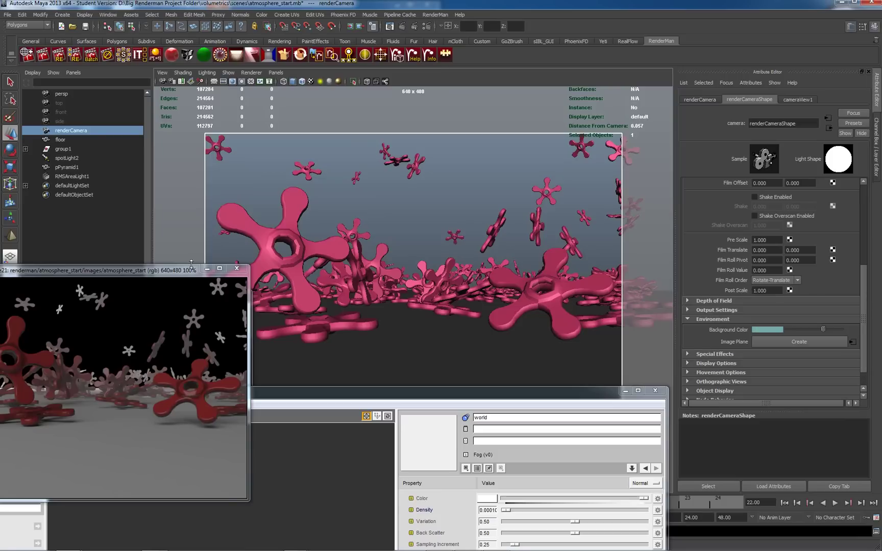
Move the render window up over the viewport and re-render the scene with the teal background
drag(185, 270, 430, 88)
right_click(351, 144)
click(370, 158)
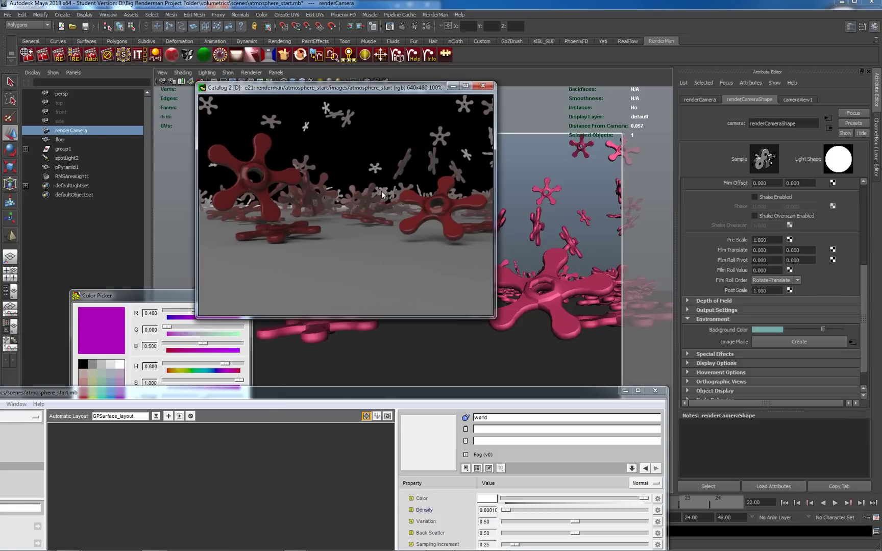